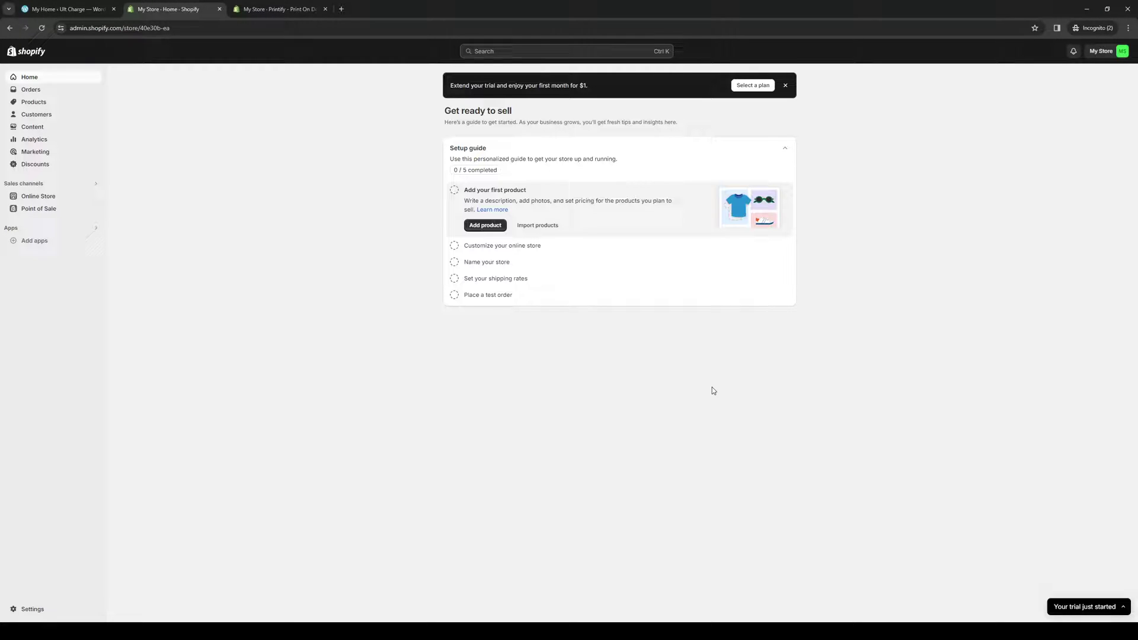
- Close the Printify sweatshirt design editor tab to return to the Shopify admin Home
left_click(275, 12)
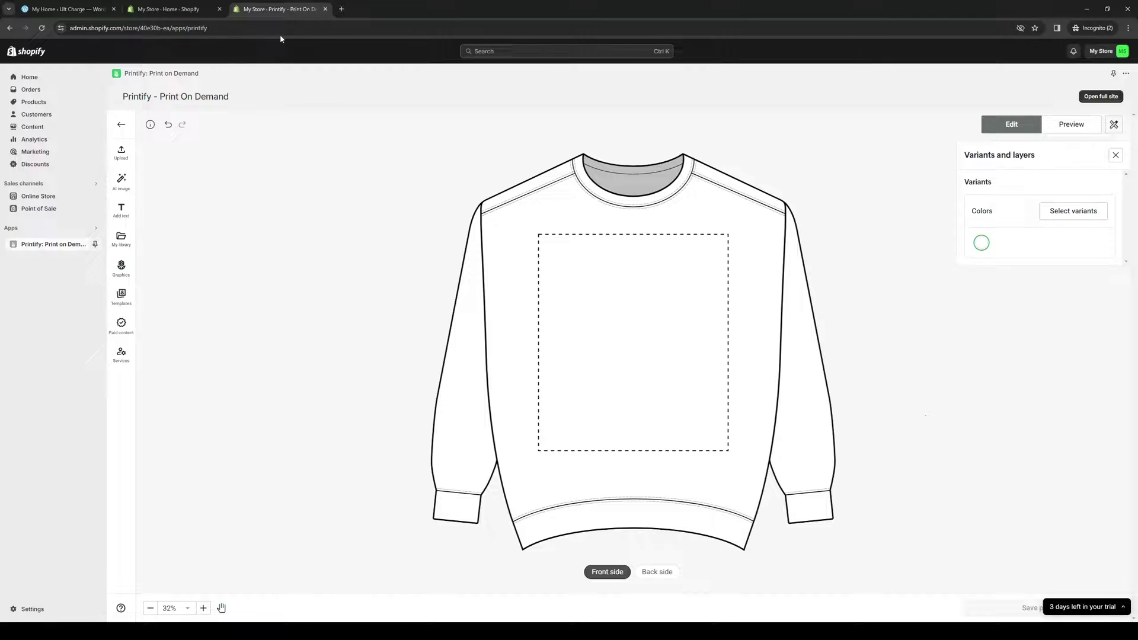
key("ctrl+w")
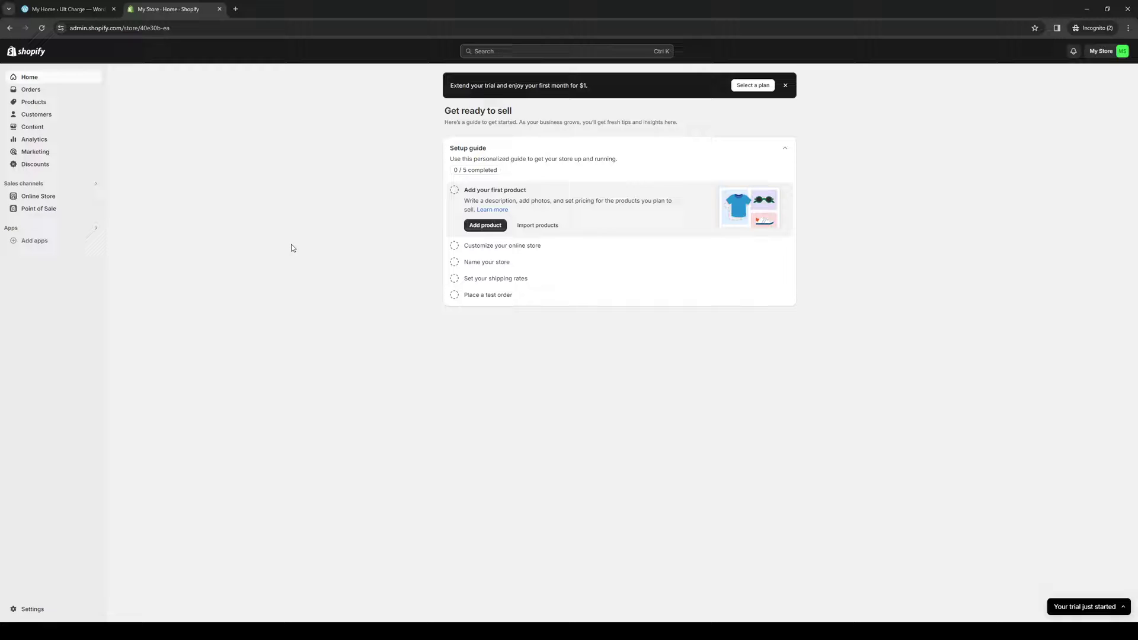
- Open trustoo.io in a new browser tab
left_click(235, 9)
type("tru")
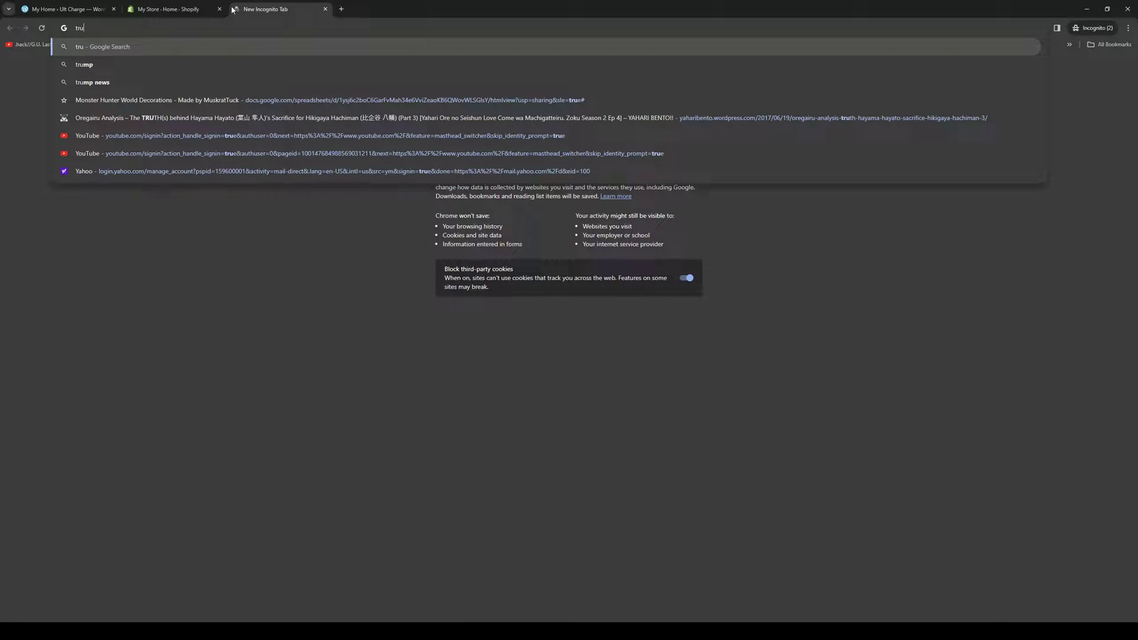
type("stoo.io")
key("Return")
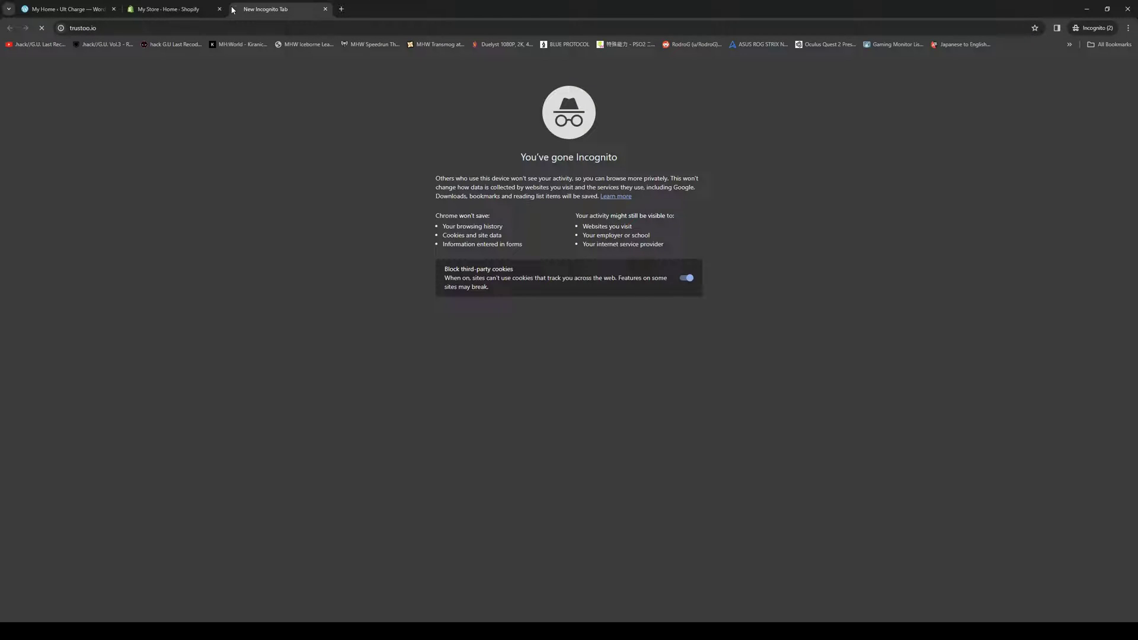
left_click(185, 10)
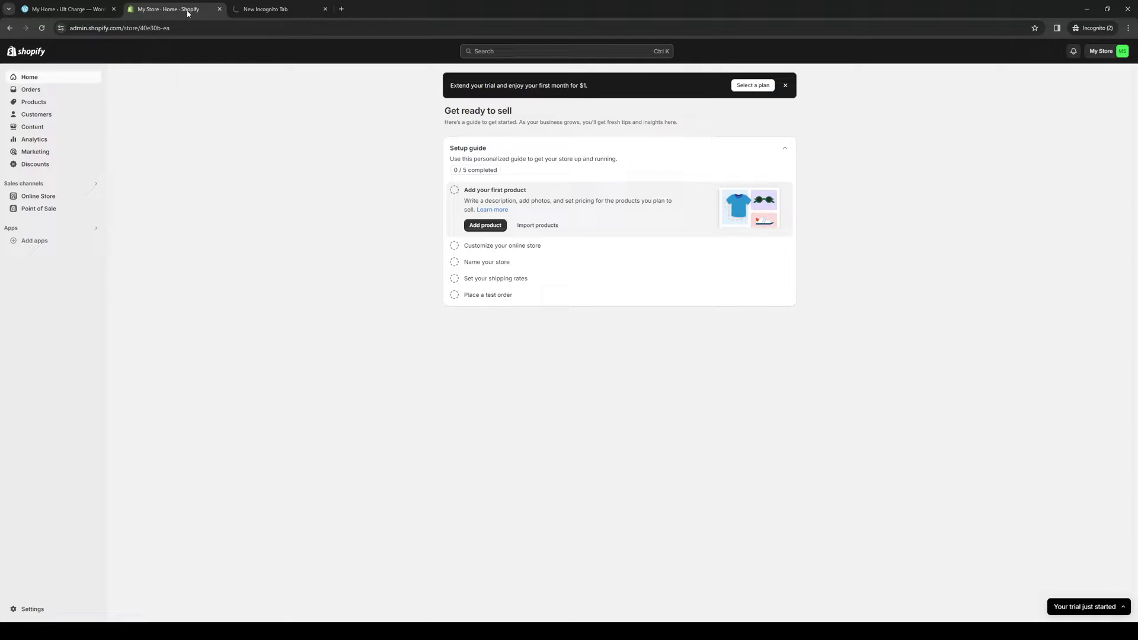
left_click(264, 10)
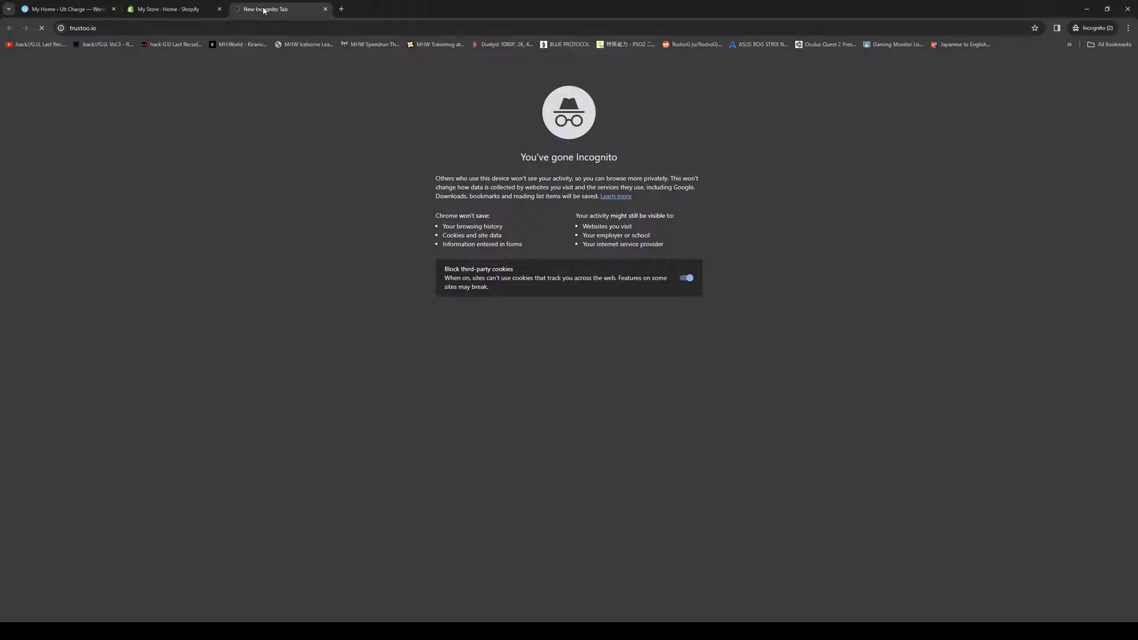
- Run a Google search for 'trustoo' in another tab, then return to the Trustoo home page
left_click(341, 9)
type("trustoo")
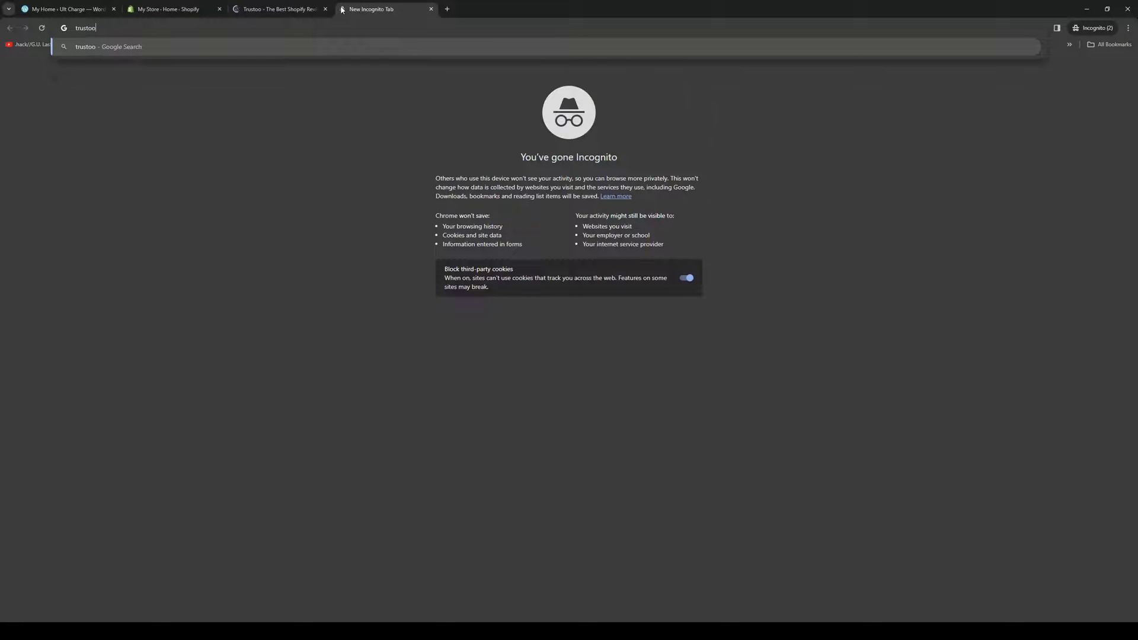
key("Return")
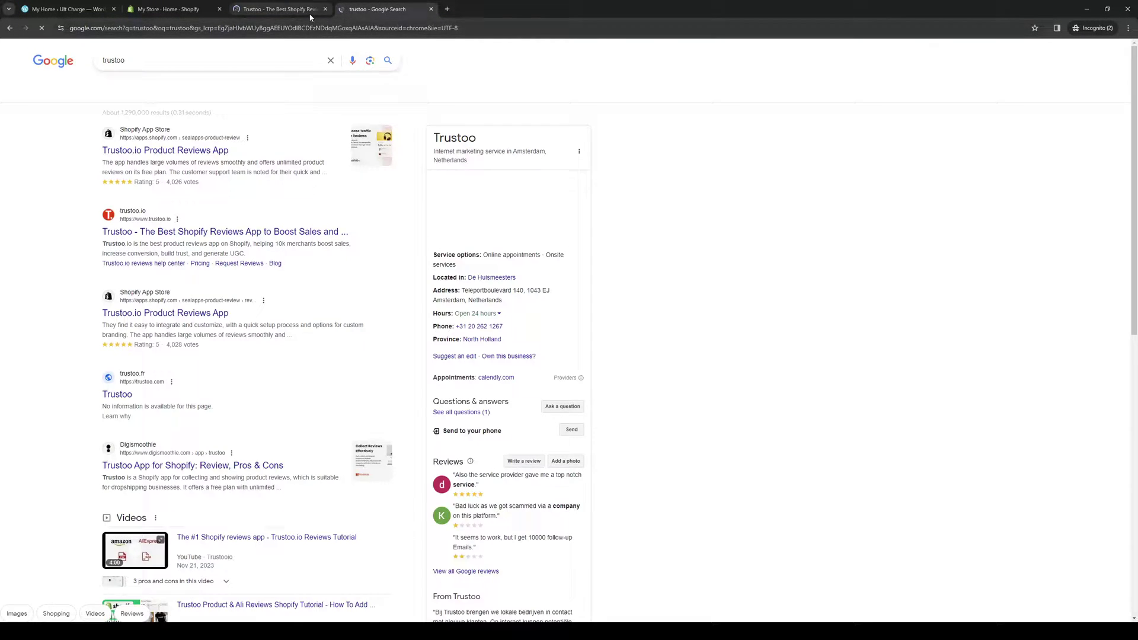
left_click(310, 9)
left_click(396, 11)
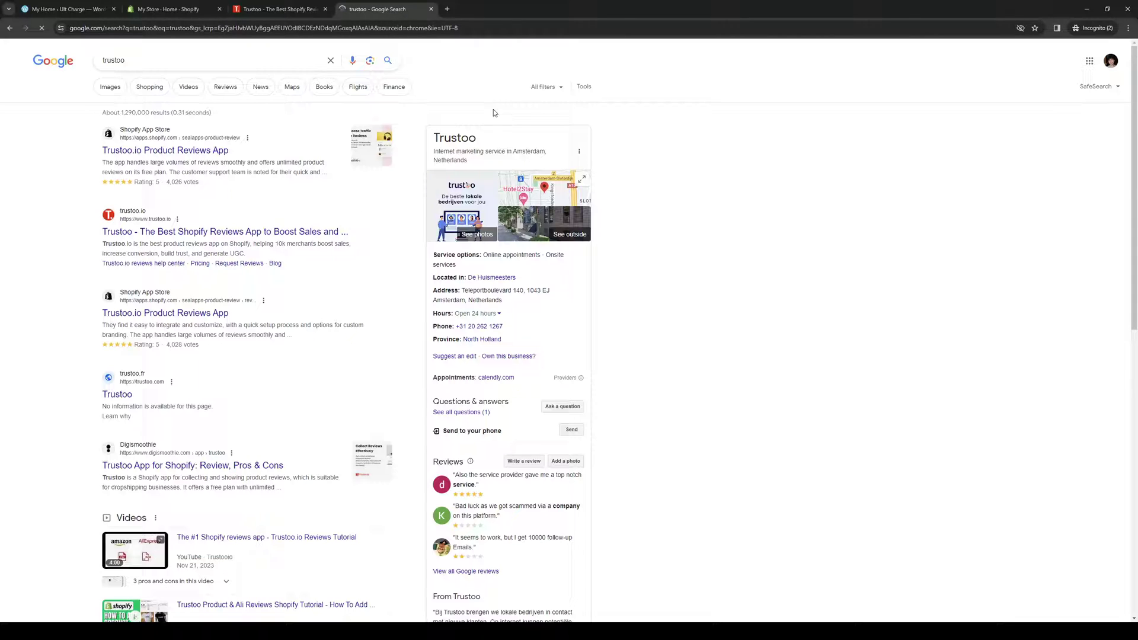
left_click(302, 15)
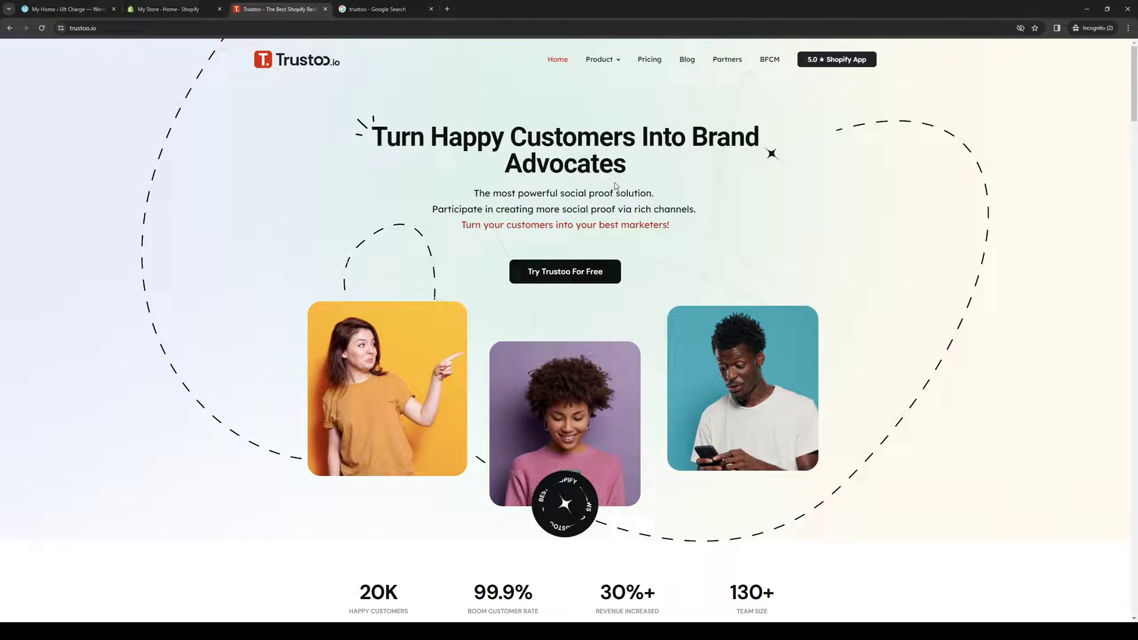
- Browse the trustoo.io features and testimonials, then close the Trustoo tab
scroll(609, 182, "down", 10)
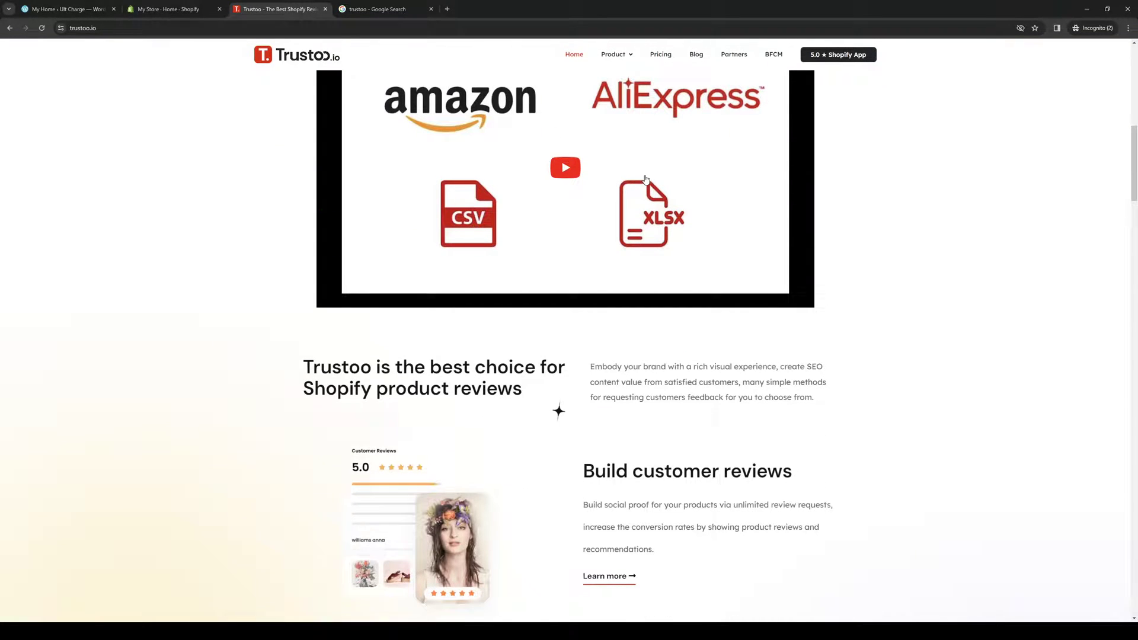
scroll(325, 244, "down", 1)
scroll(326, 244, "down", 3)
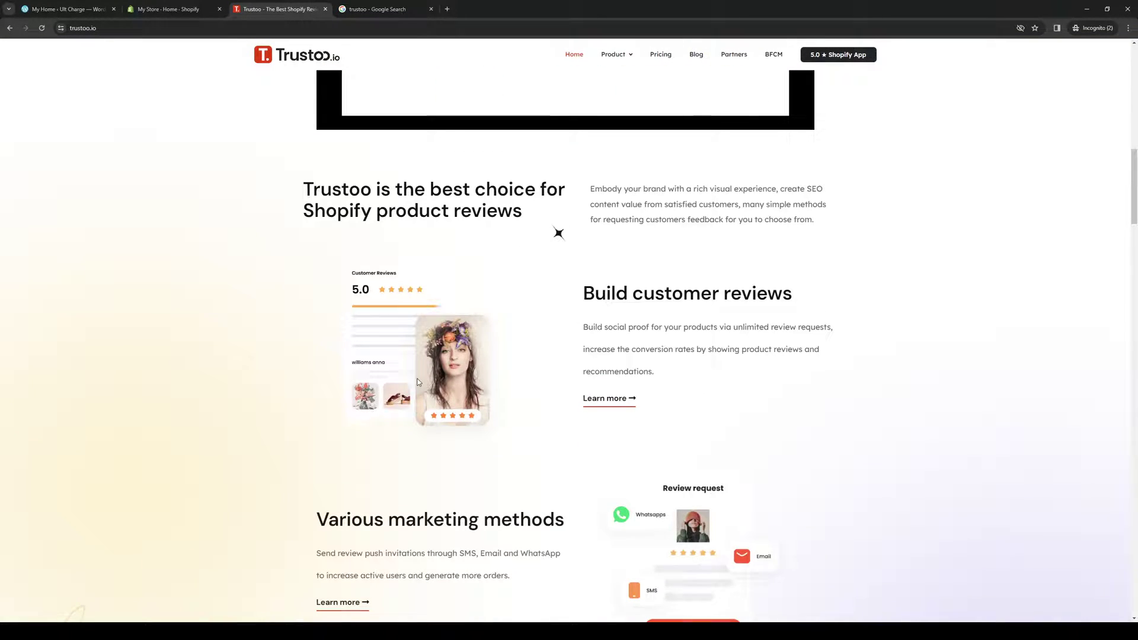
scroll(646, 500, "down", 2)
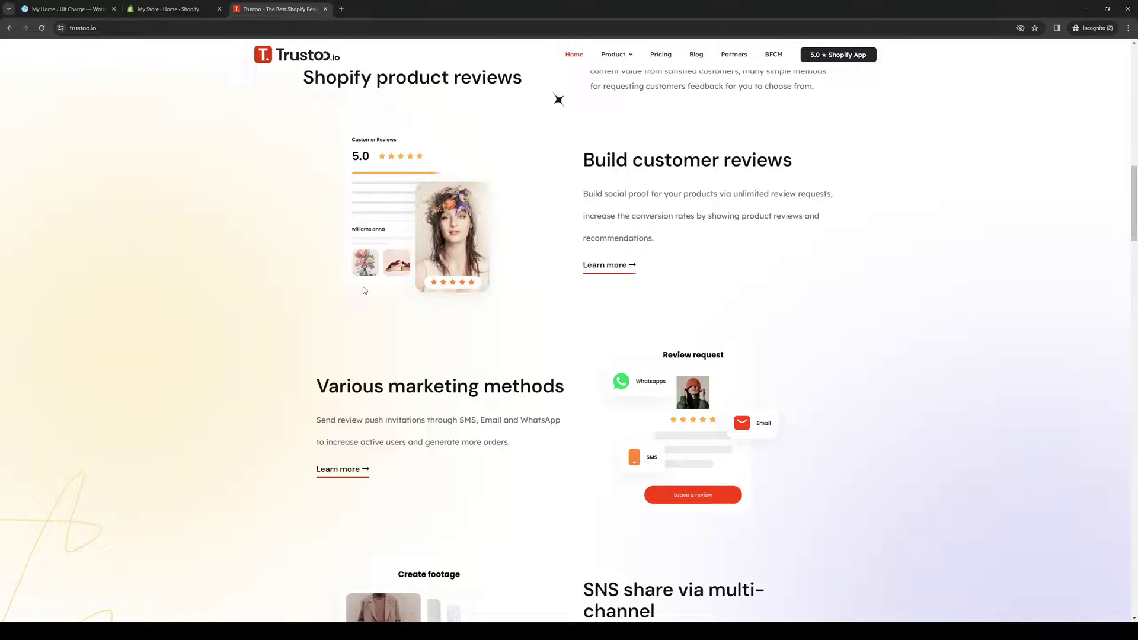
scroll(590, 371, "down", 2)
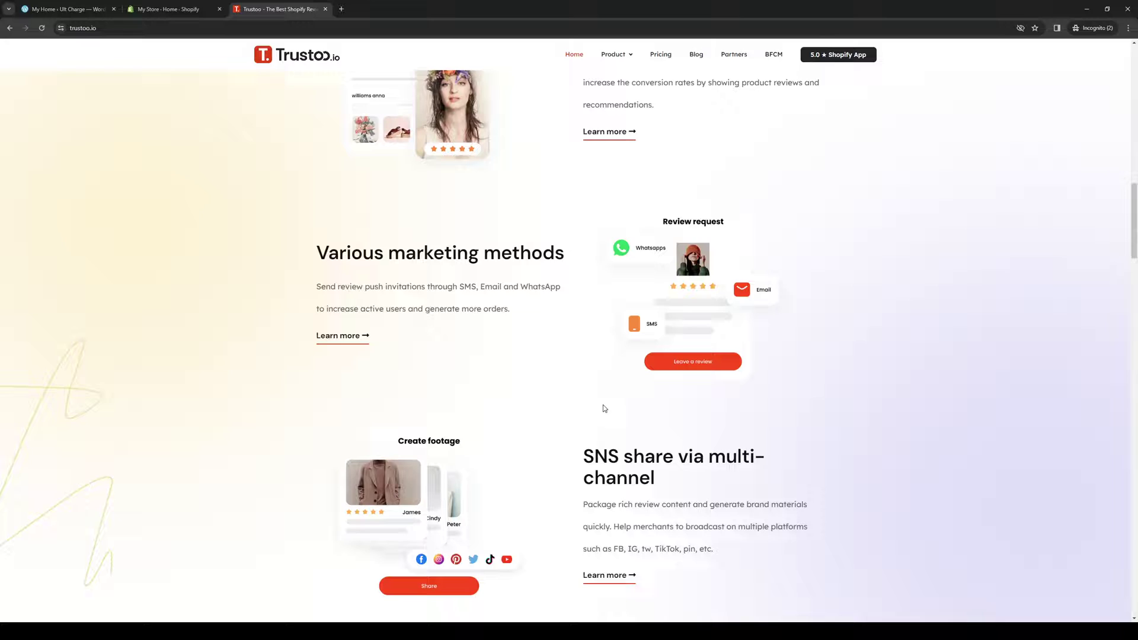
scroll(602, 403, "down", 8)
scroll(616, 409, "down", 10)
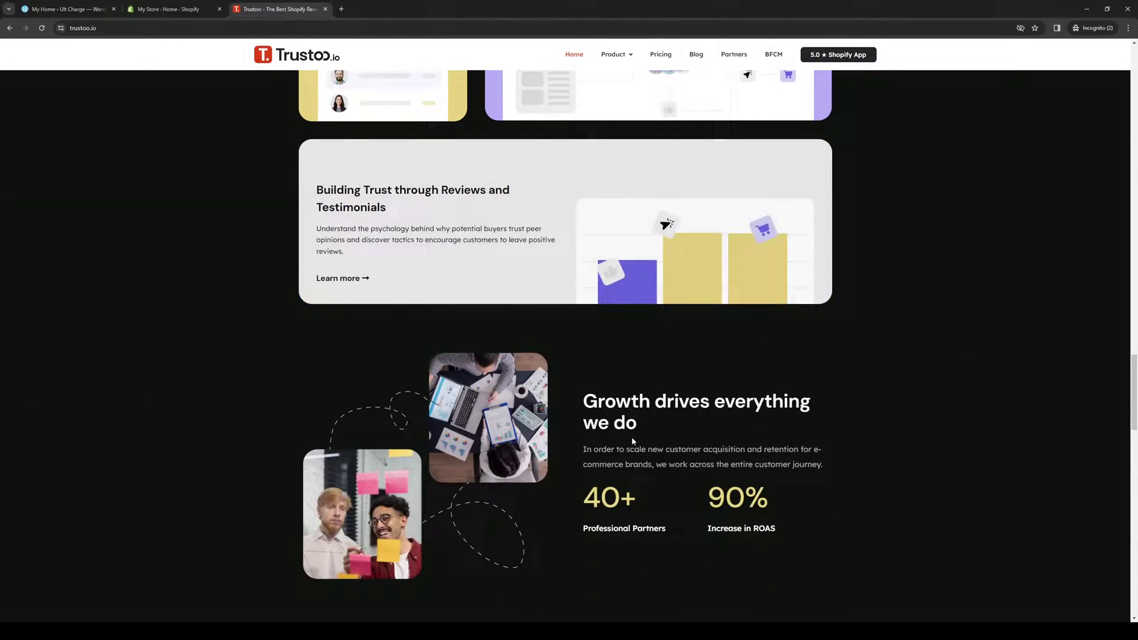
scroll(632, 442, "down", 5)
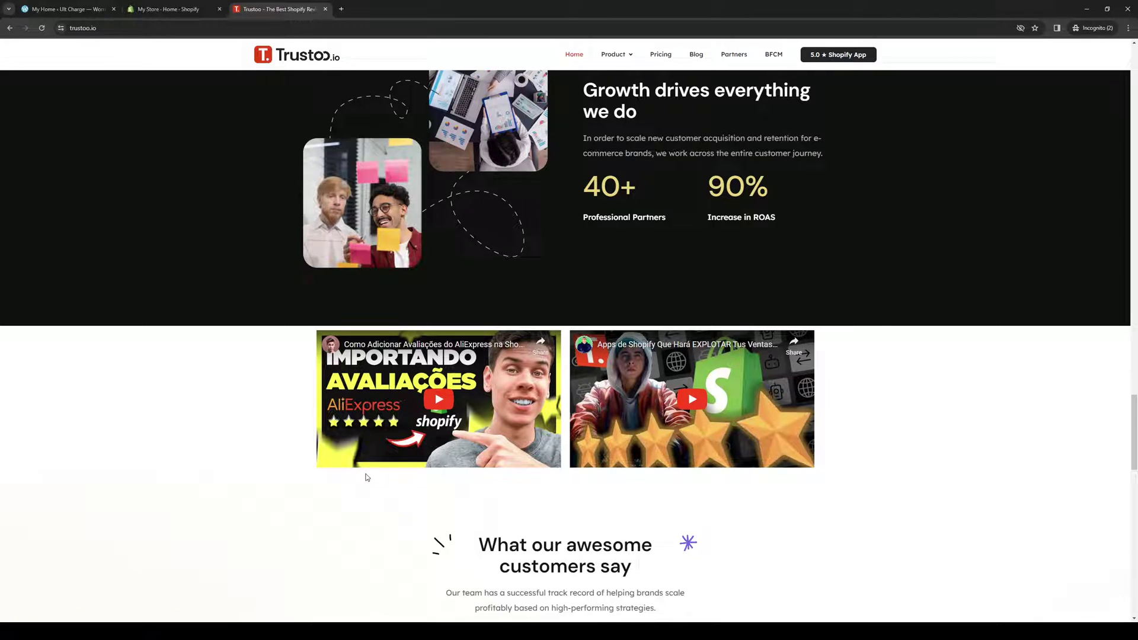
scroll(364, 472, "down", 3)
scroll(364, 473, "up", 3)
scroll(366, 472, "down", 2)
scroll(366, 472, "down", 5)
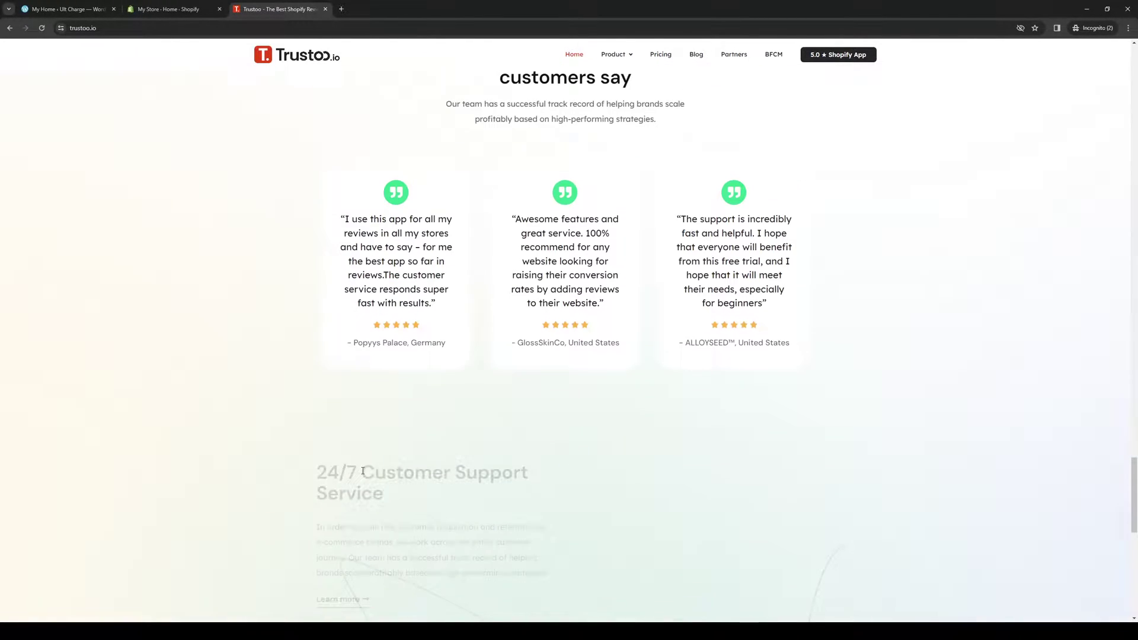
scroll(362, 469, "up", 4)
scroll(361, 468, "up", 20)
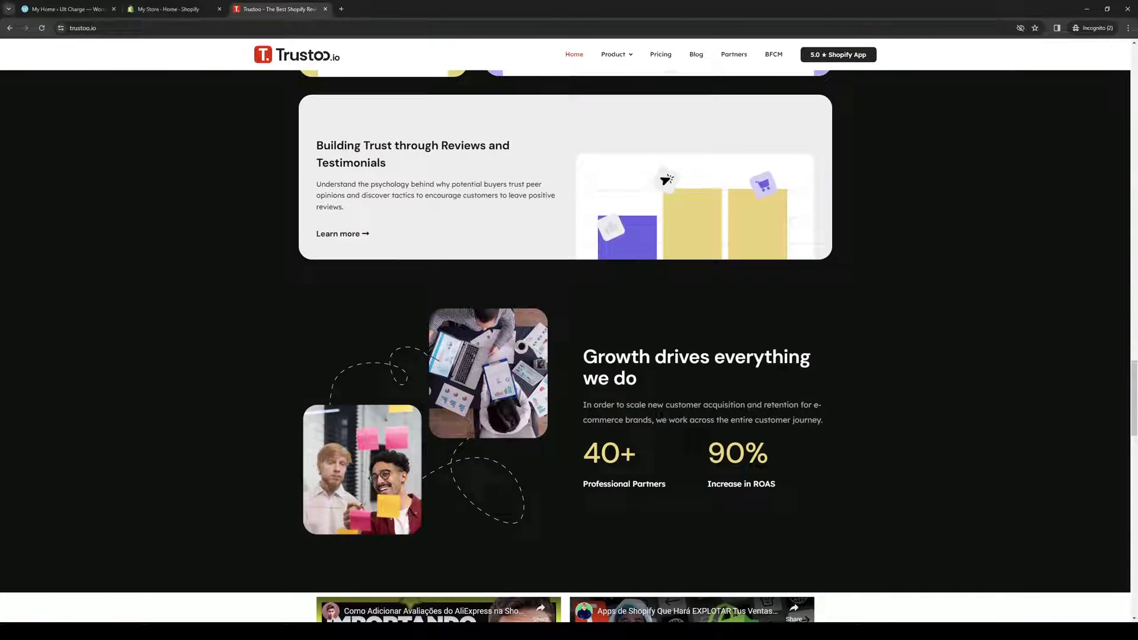
scroll(361, 468, "up", 15)
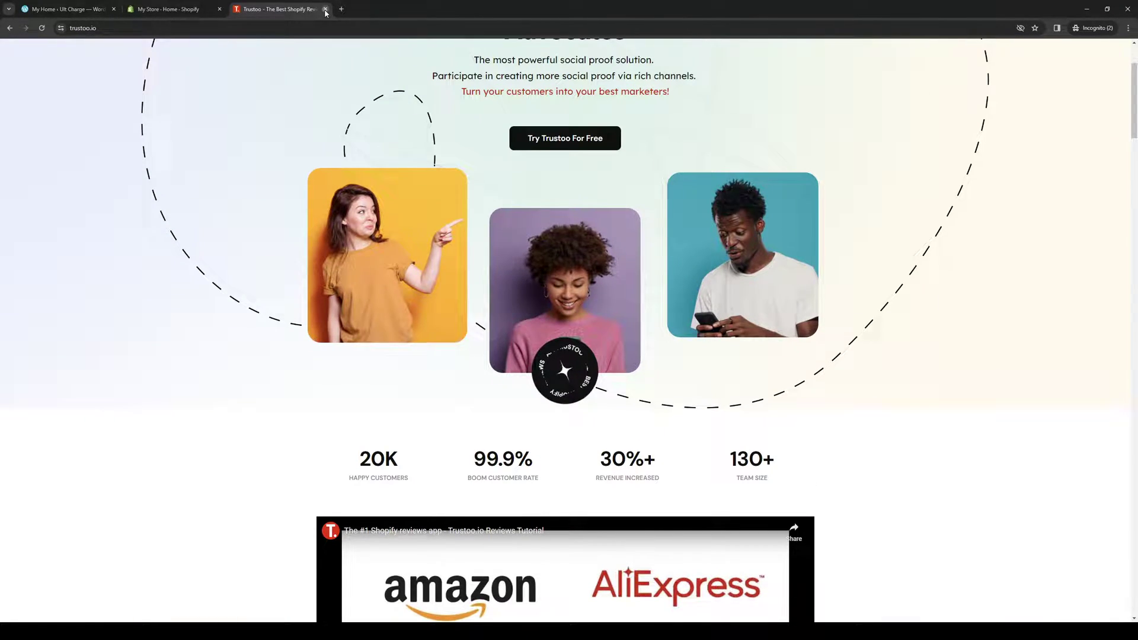
key("ctrl+w")
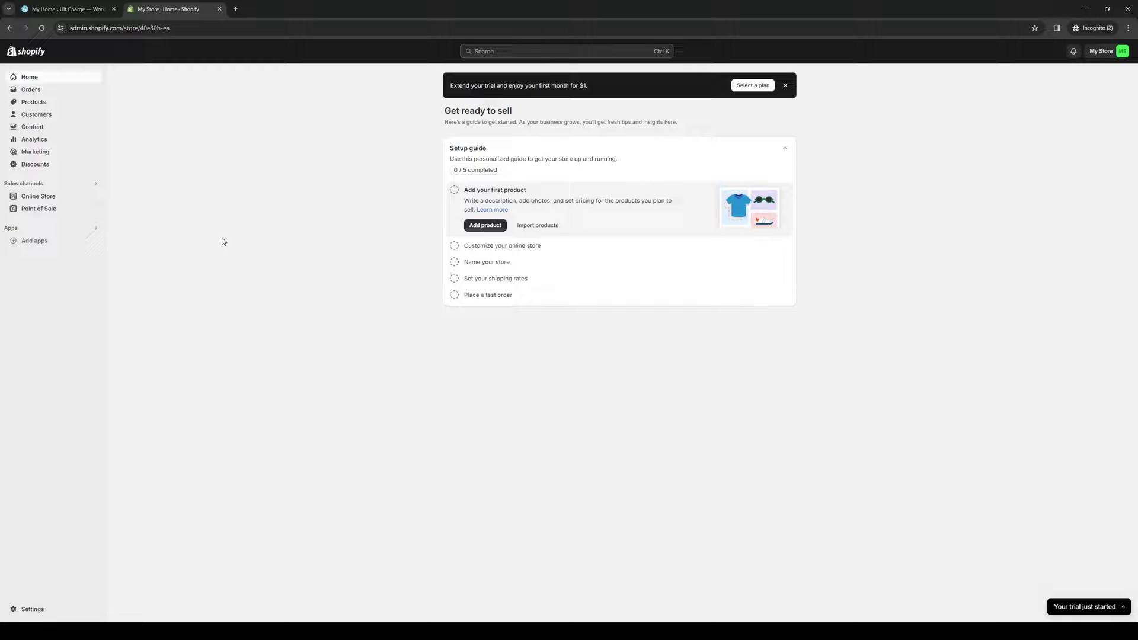
left_click(34, 241)
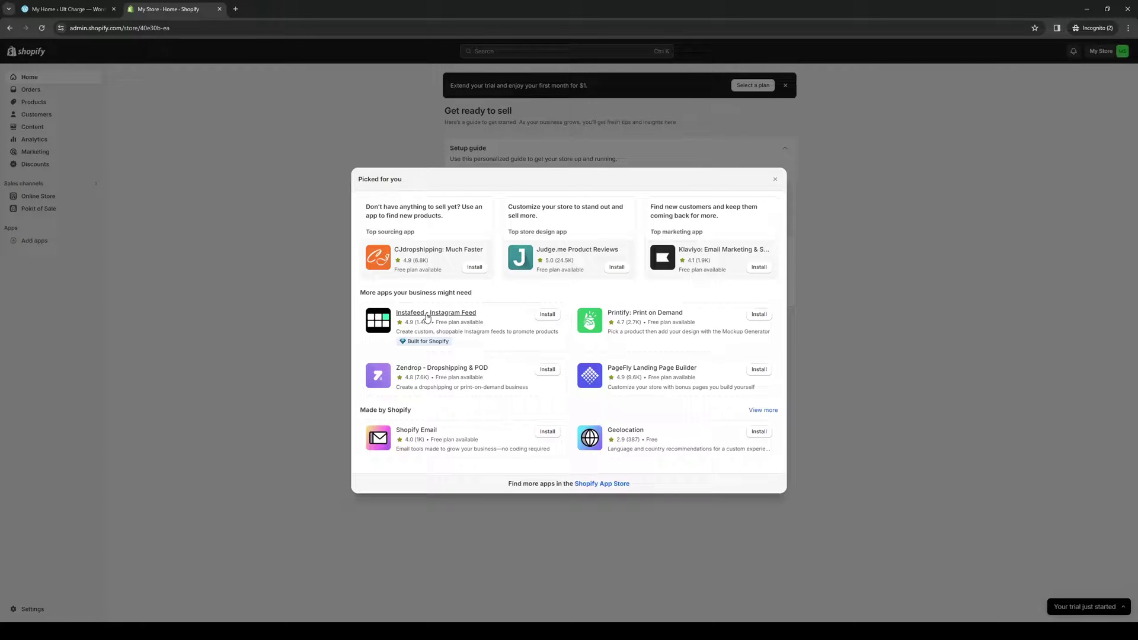
left_click(171, 277)
left_click(42, 243)
left_click(317, 229)
left_click(546, 54)
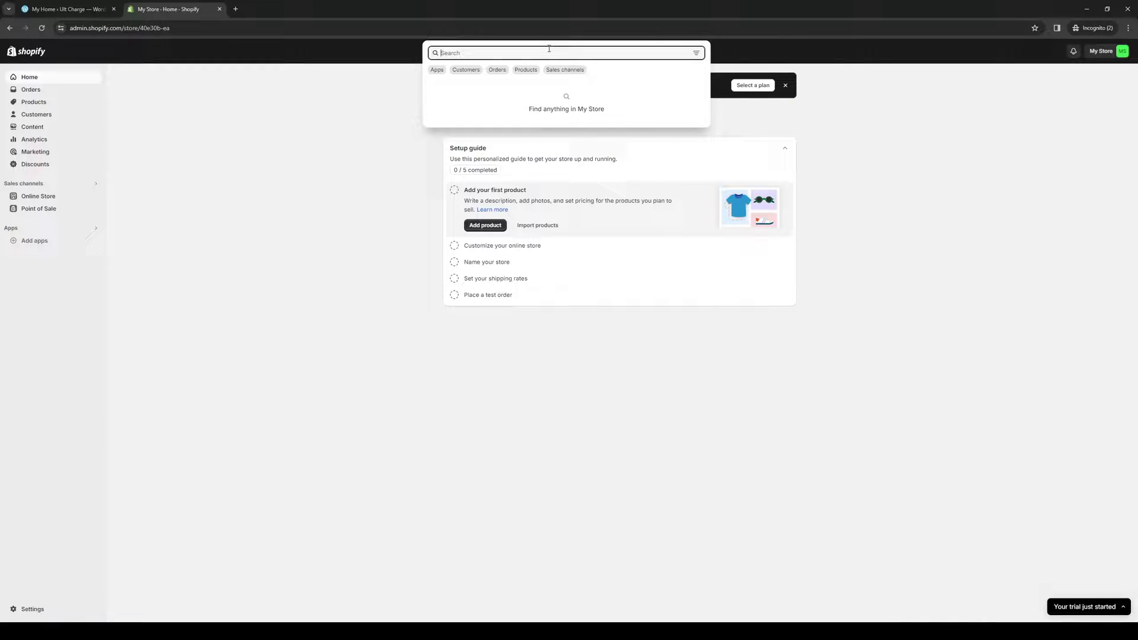
type("app store")
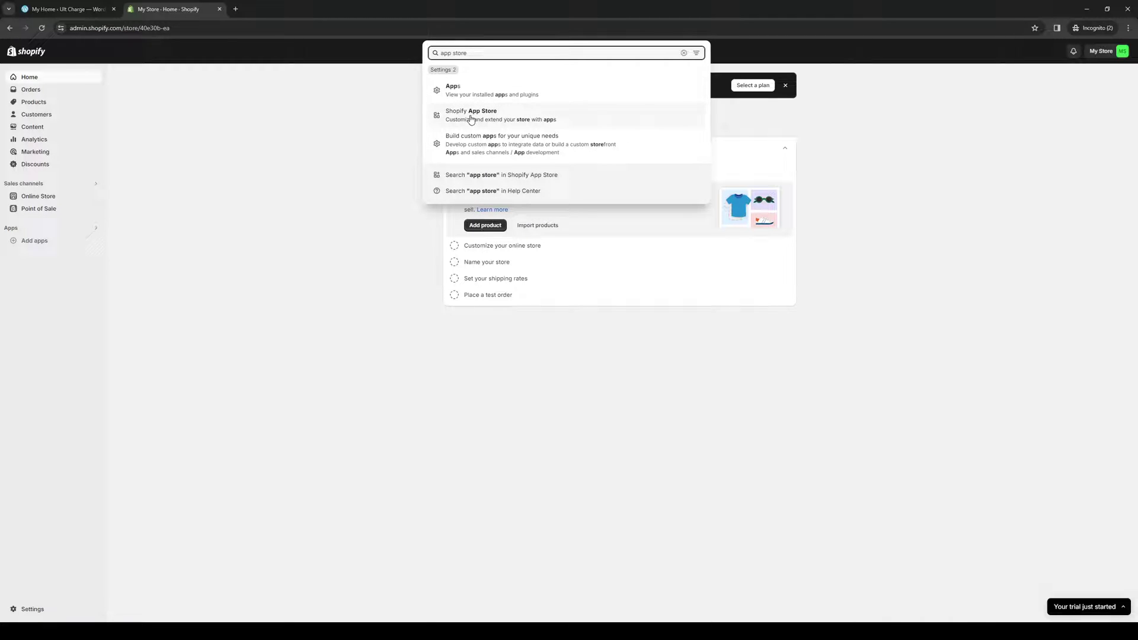
left_click(323, 141)
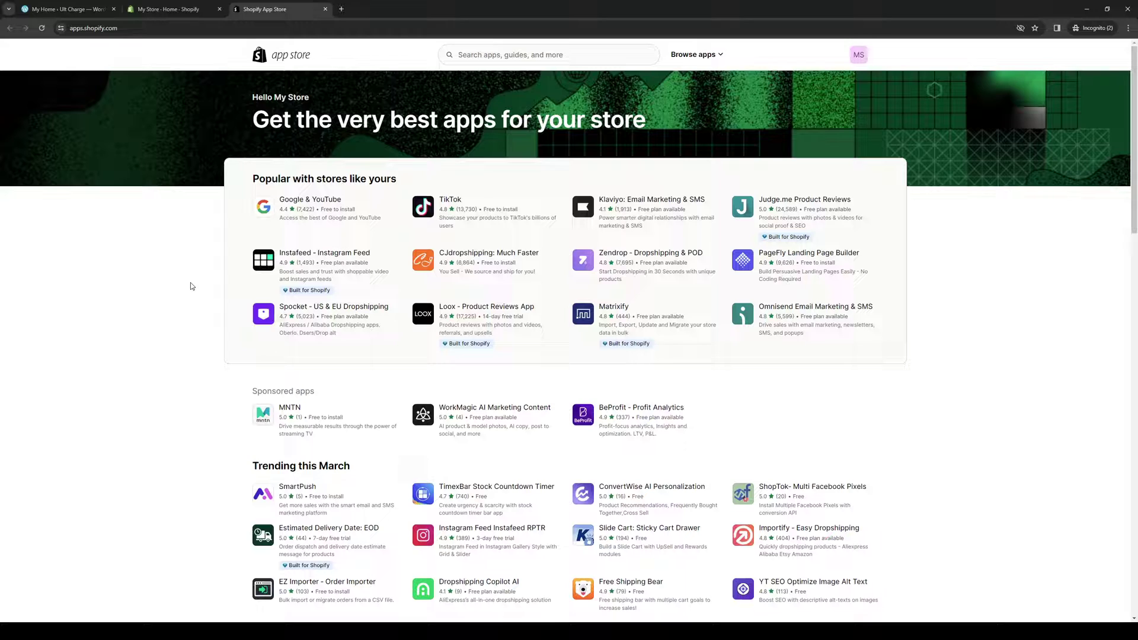
- Search the Shopify App Store for 'trustoo' to list the 110 matching apps
scroll(321, 355, "down", 3)
scroll(322, 354, "down", 13)
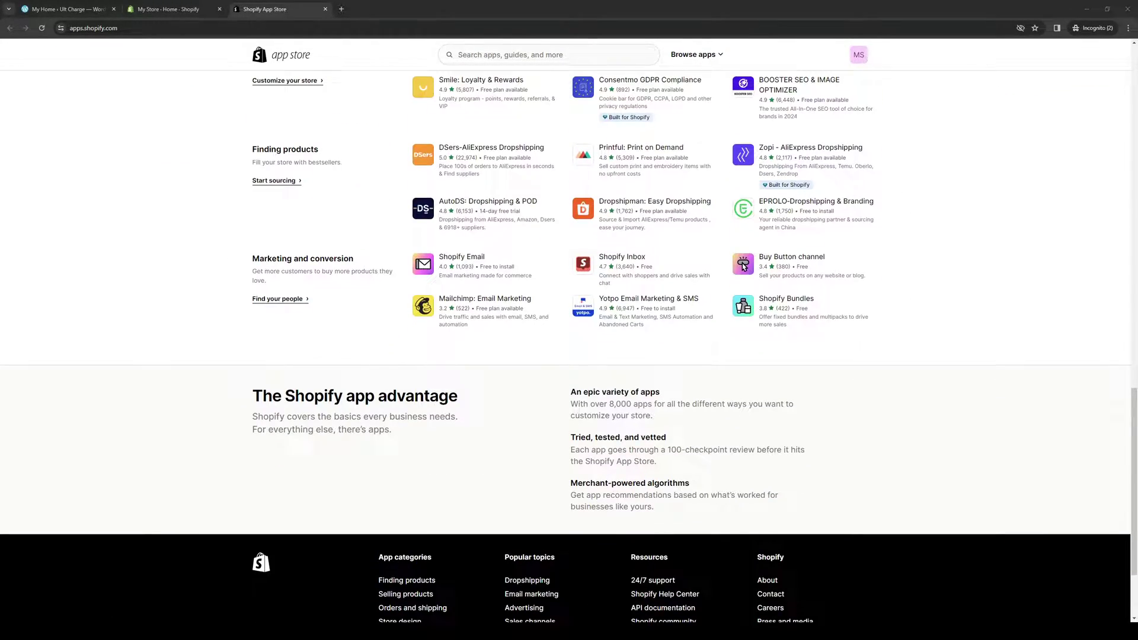
scroll(687, 383, "up", 20)
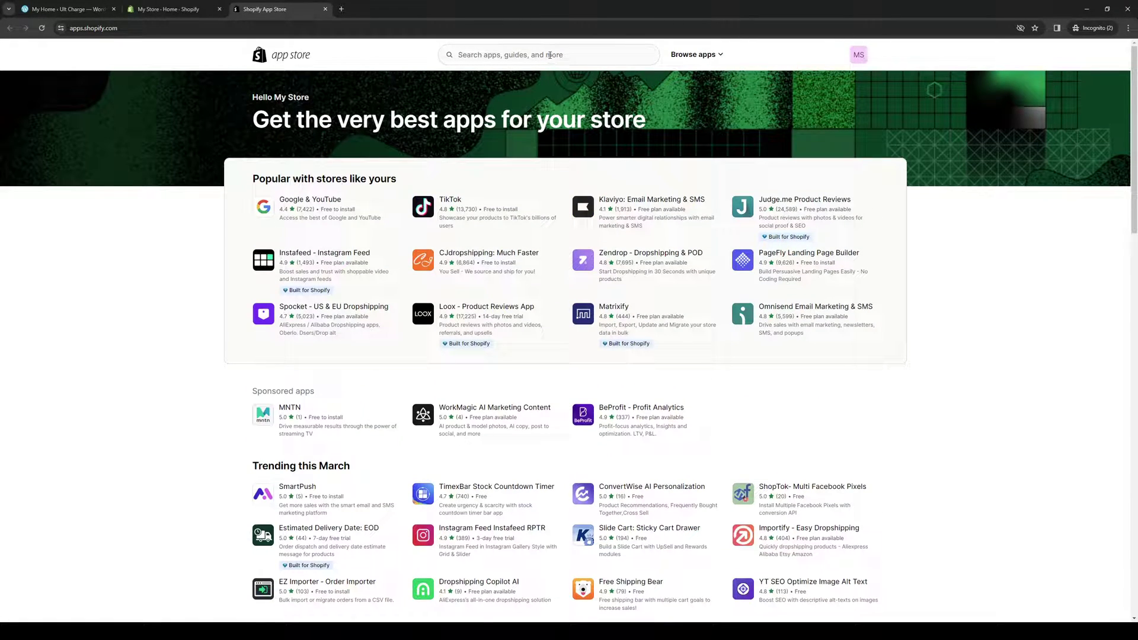
left_click(550, 55)
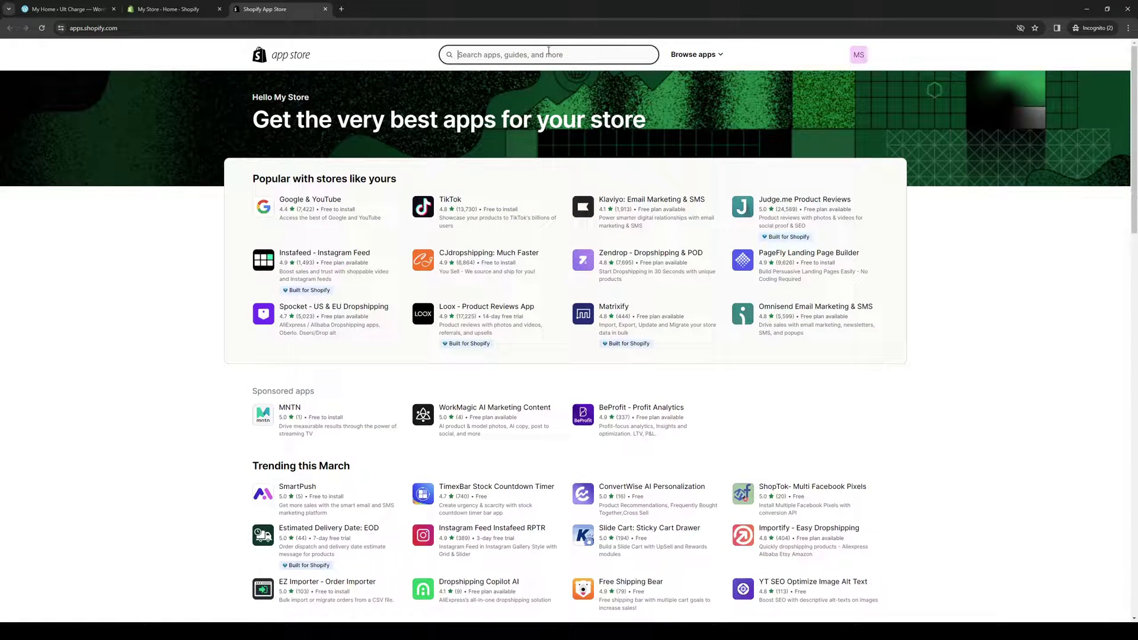
type("trustoo")
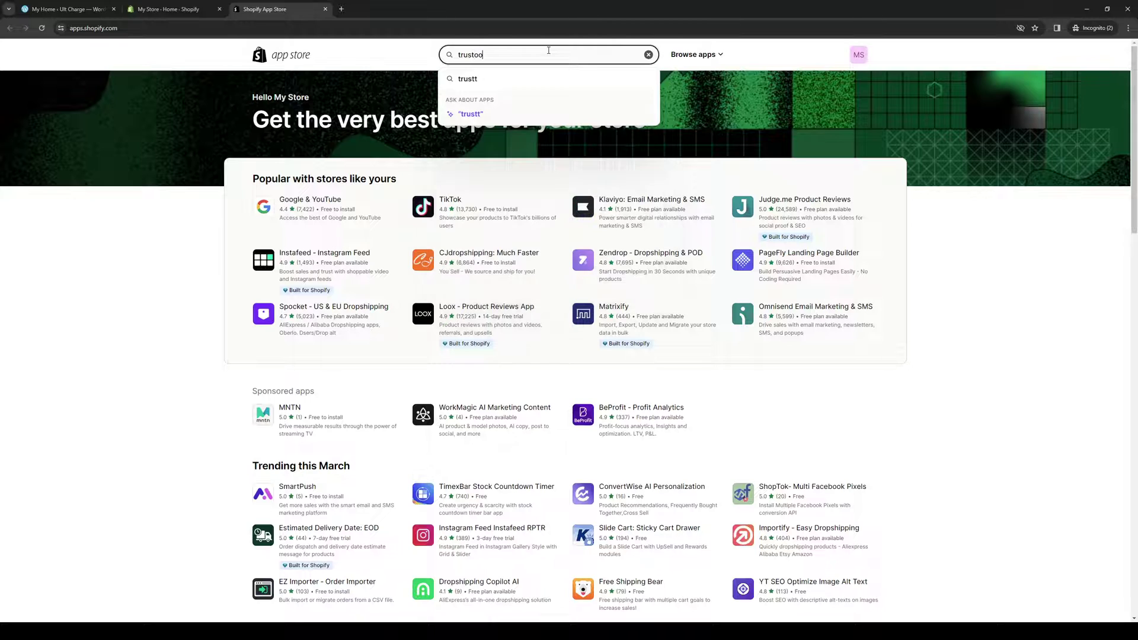
key("Return")
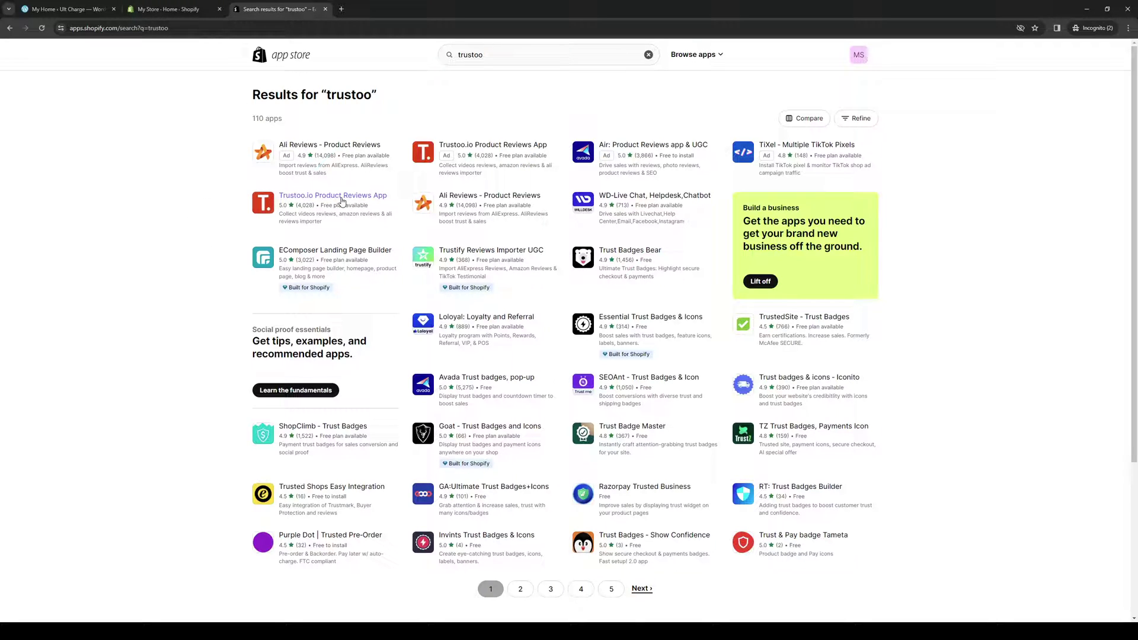
- Open the Trustoo.io Product Reviews App listing and review its features and free pricing plan
left_click(341, 201)
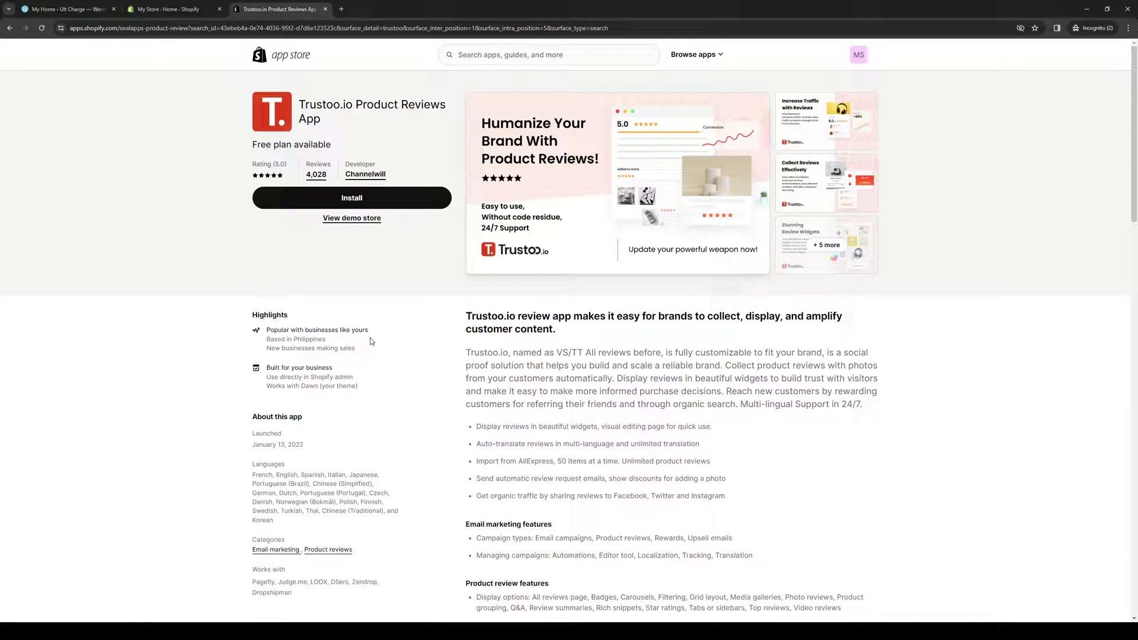
scroll(419, 328, "down", 6)
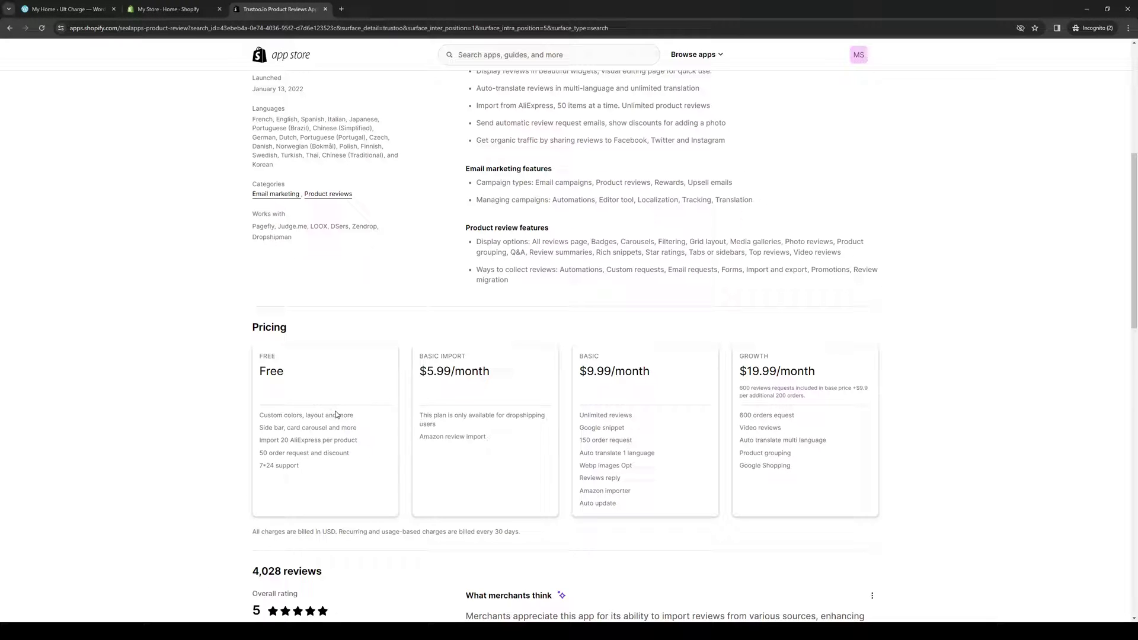
scroll(314, 403, "up", 6)
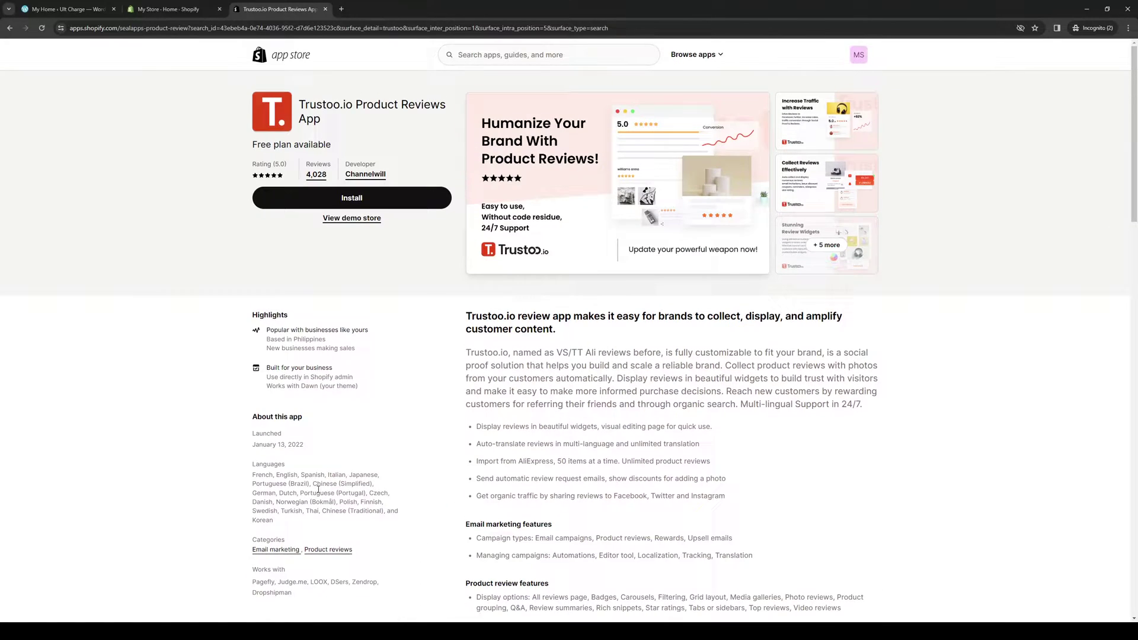
- Install Trustoo.io Product Reviews, approving its data access on the Shopify permissions page
left_click(371, 208)
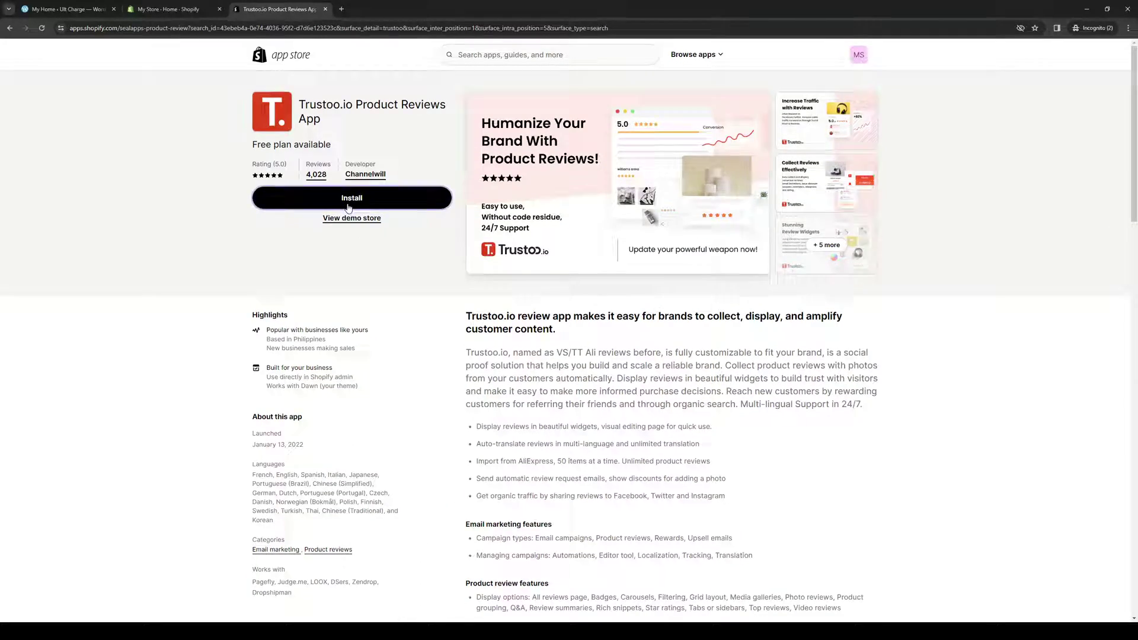
left_click(296, 10)
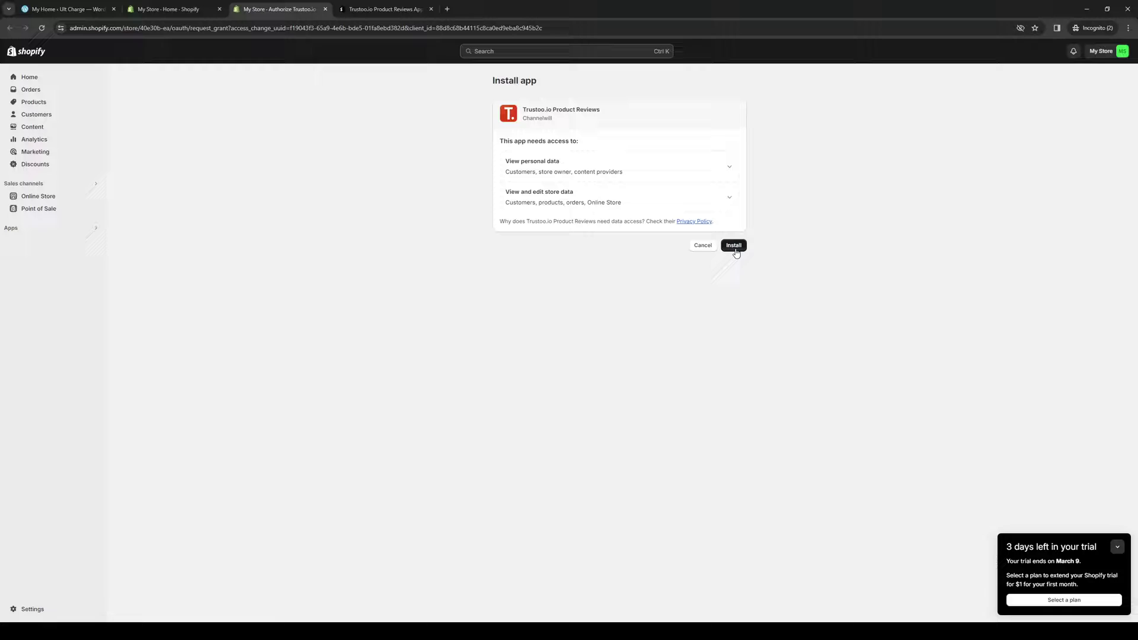
left_click(735, 248)
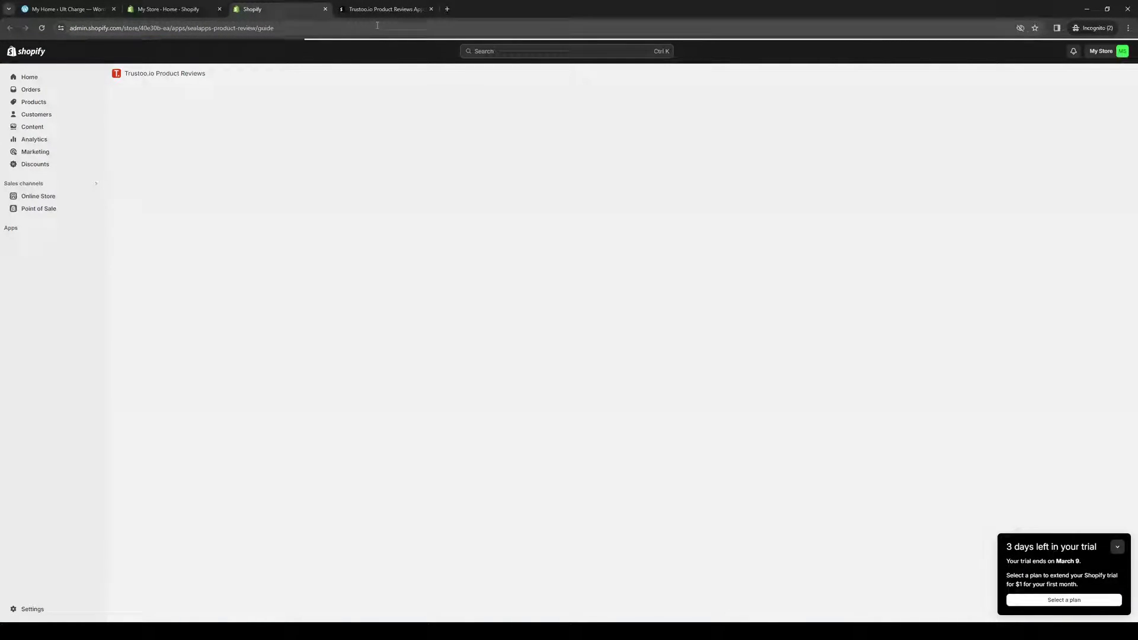
left_click(413, 10)
- Keep English and request reviews after fulfillment in the Trustoo setup wizard
left_click(431, 9)
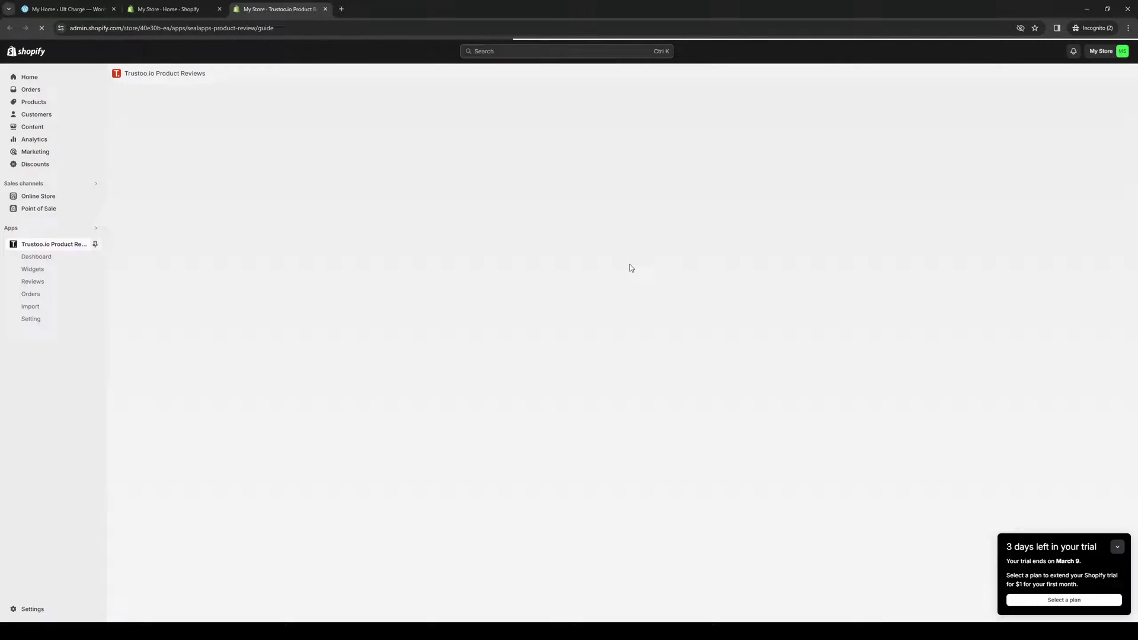
left_click(1120, 547)
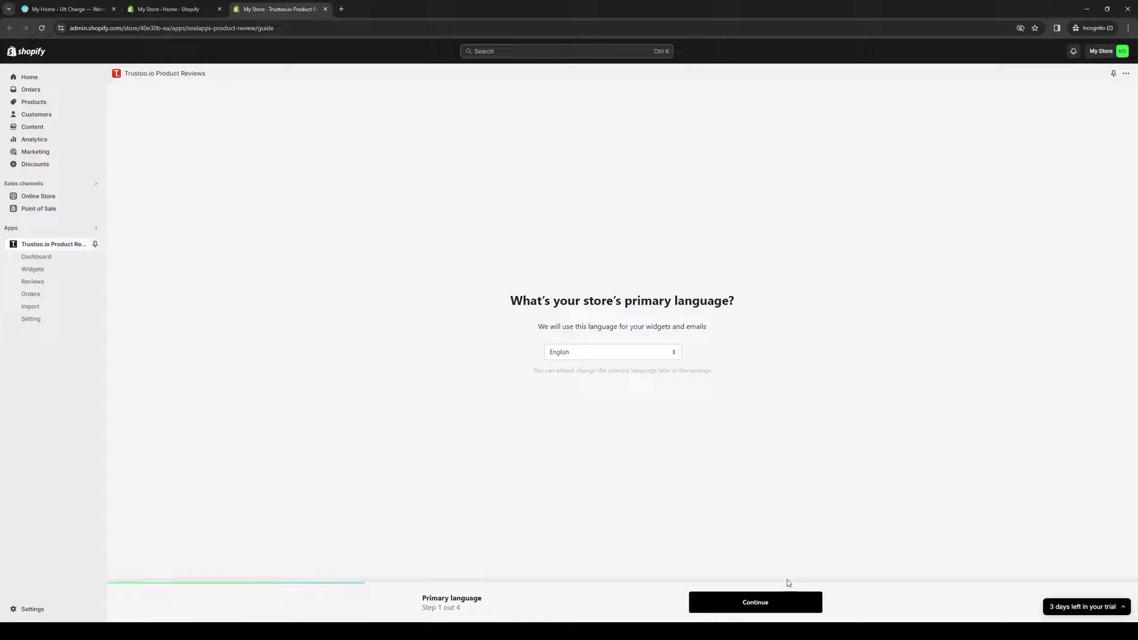
left_click(746, 605)
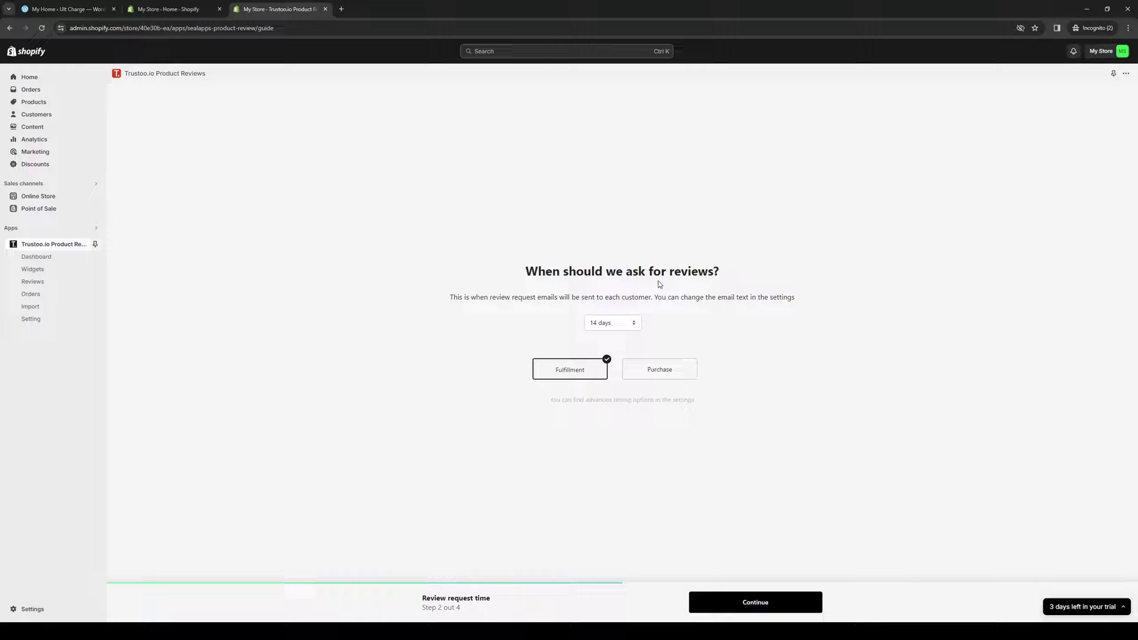
left_click(653, 372)
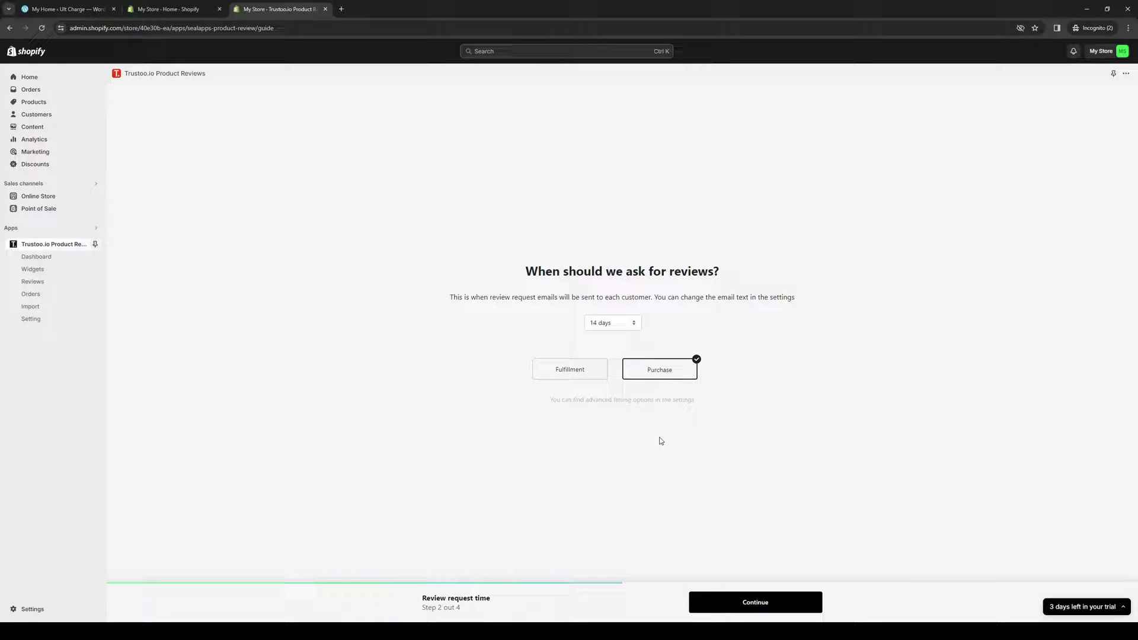
left_click(602, 369)
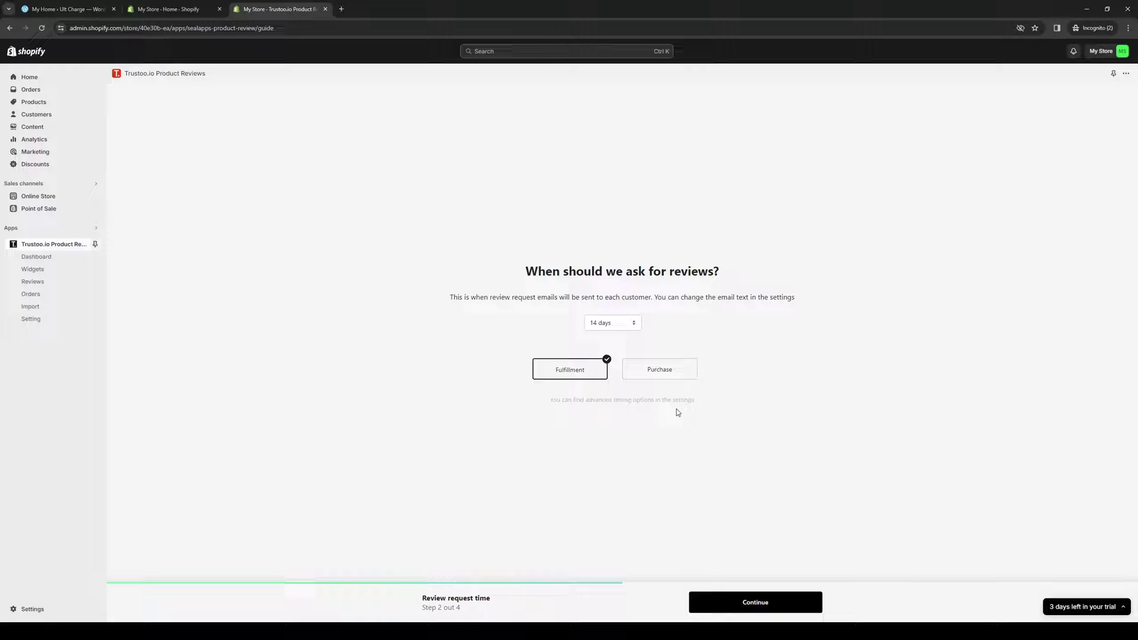
left_click(734, 609)
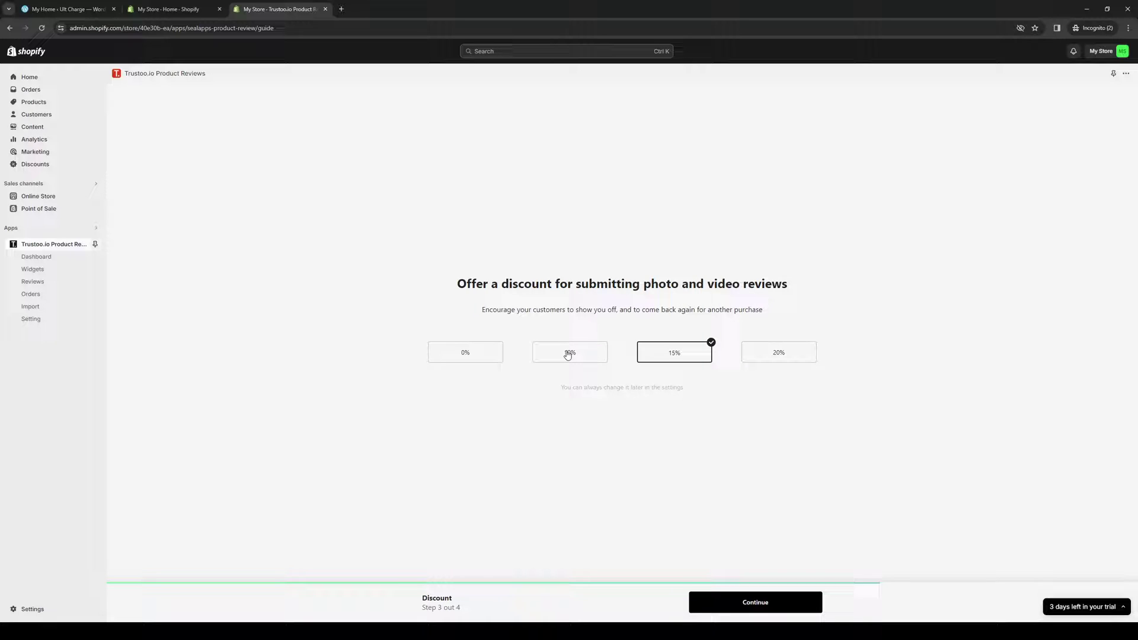
- Set a 15% review discount and send requests to customers from 60 days back
left_click(567, 355)
left_click(659, 361)
left_click(748, 600)
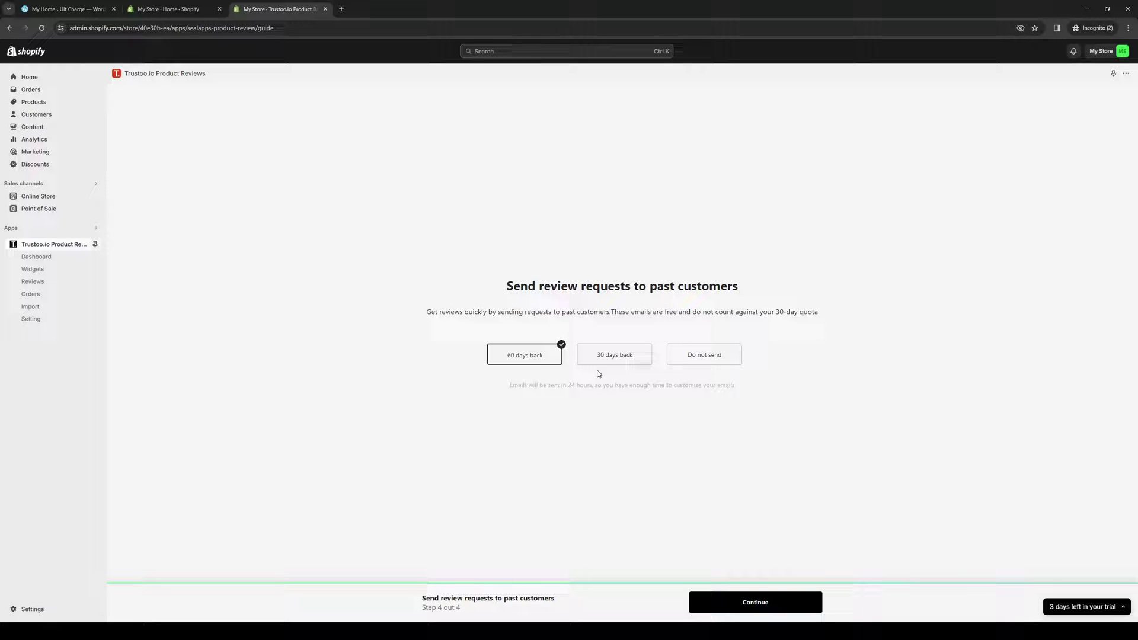
left_click(754, 602)
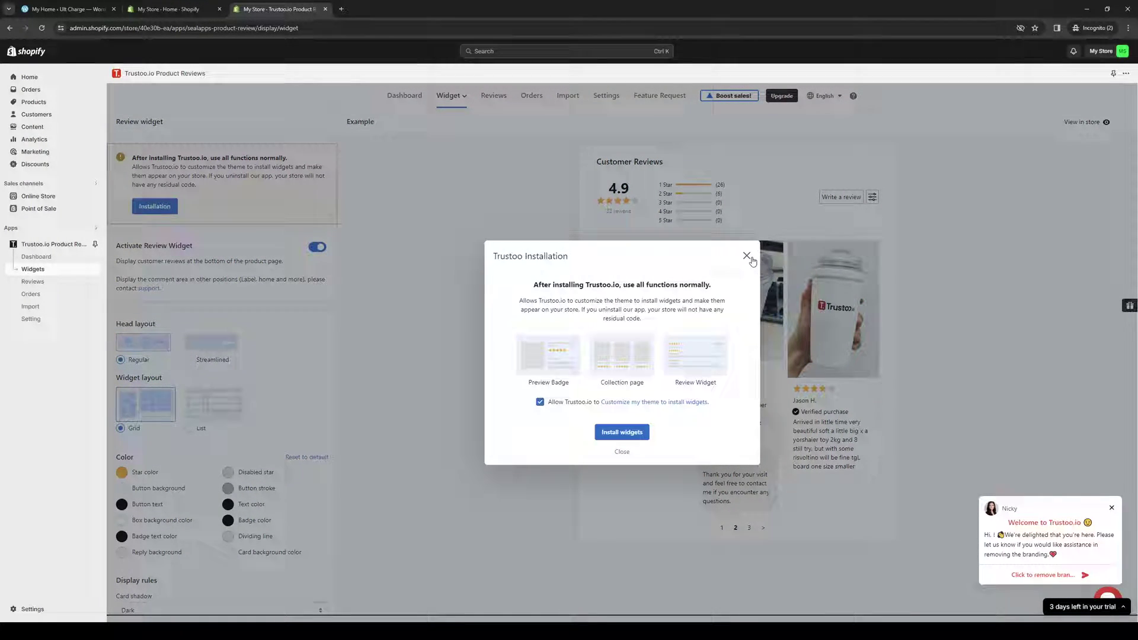
- Install the Trustoo review widgets into the store theme from the Installation prompt
left_click(748, 257)
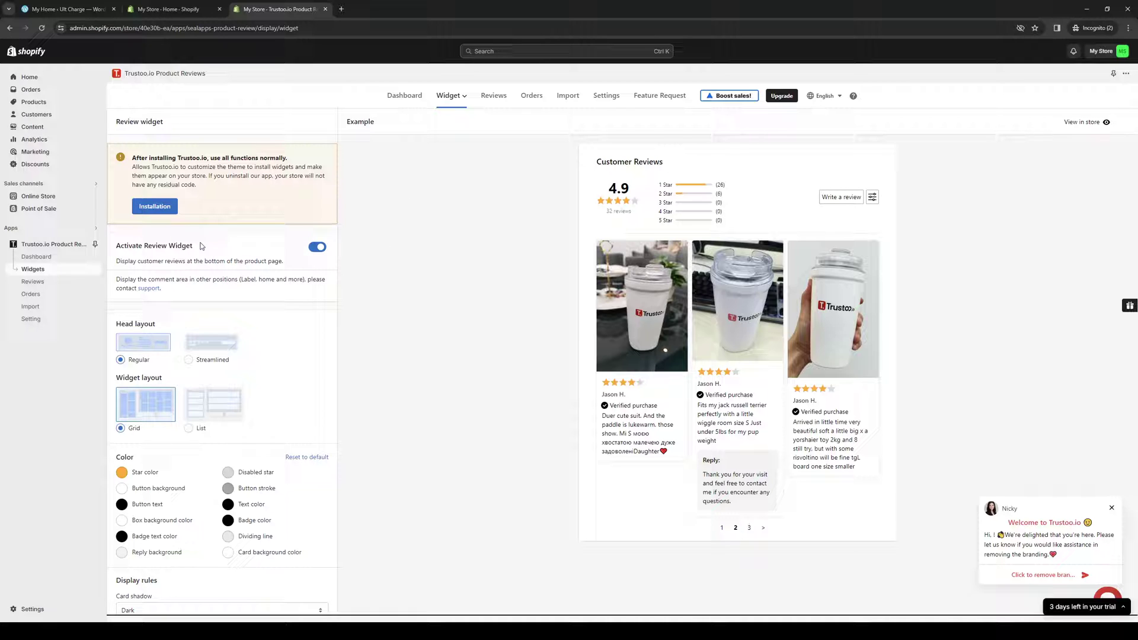
left_click(157, 211)
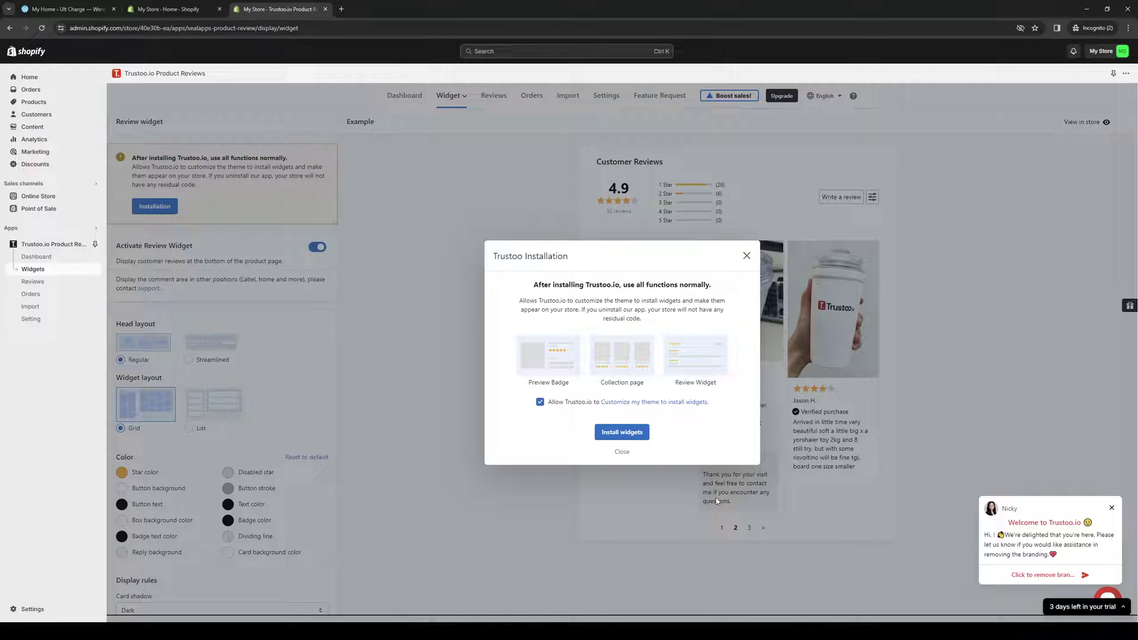
left_click(633, 438)
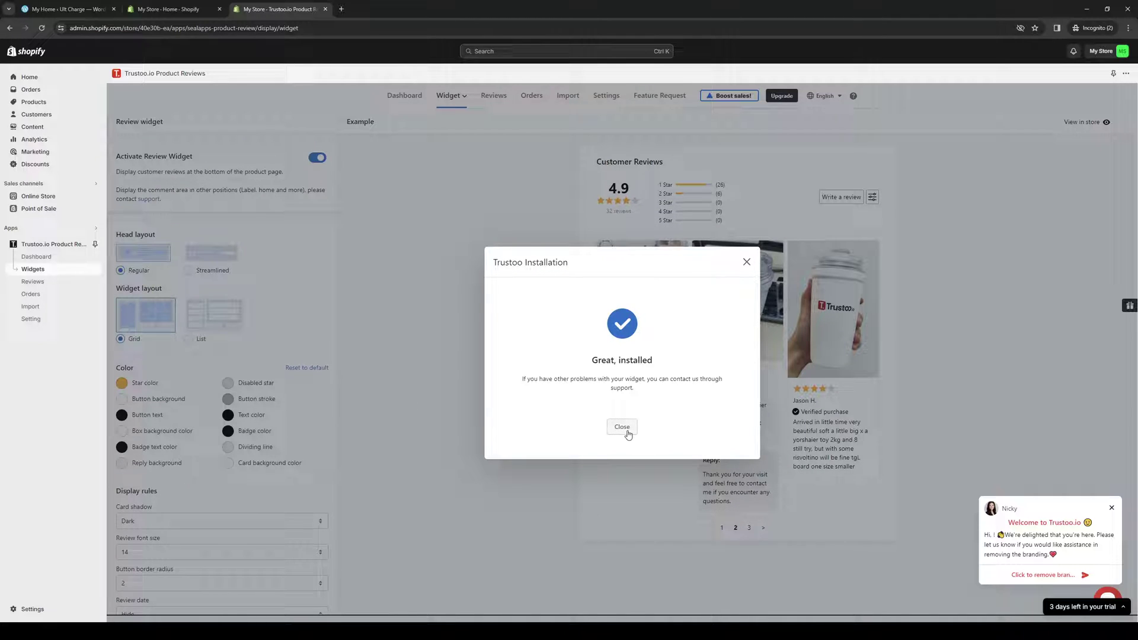
left_click(622, 429)
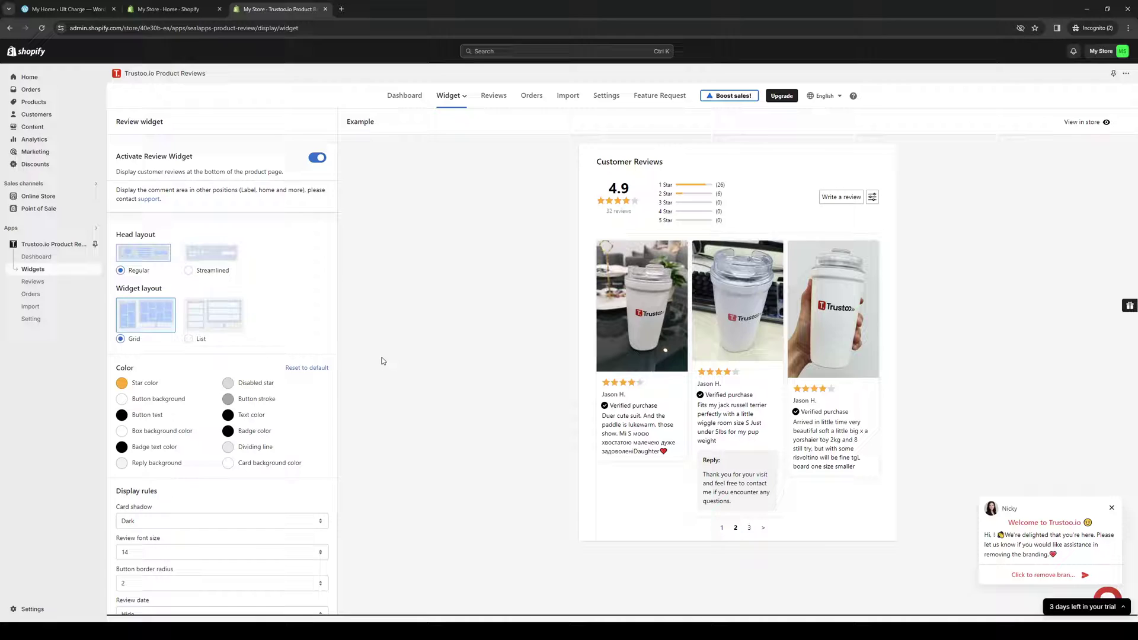
- Choose Regular head layout and List widget layout, after previewing Streamlined and Grid
left_click(194, 261)
left_click(122, 271)
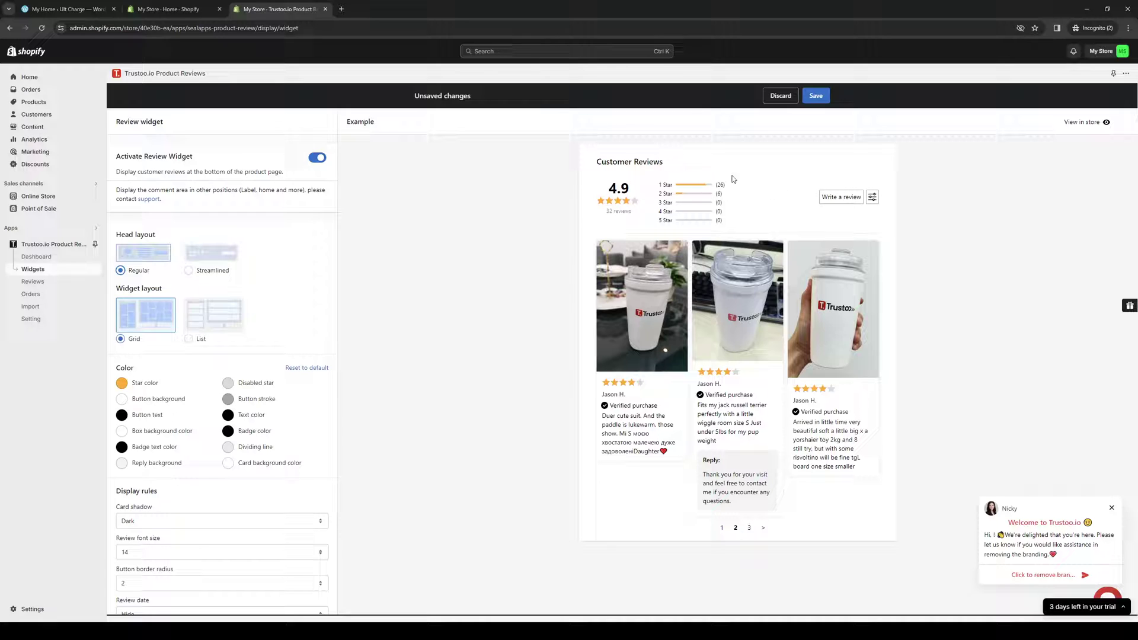
left_click(207, 262)
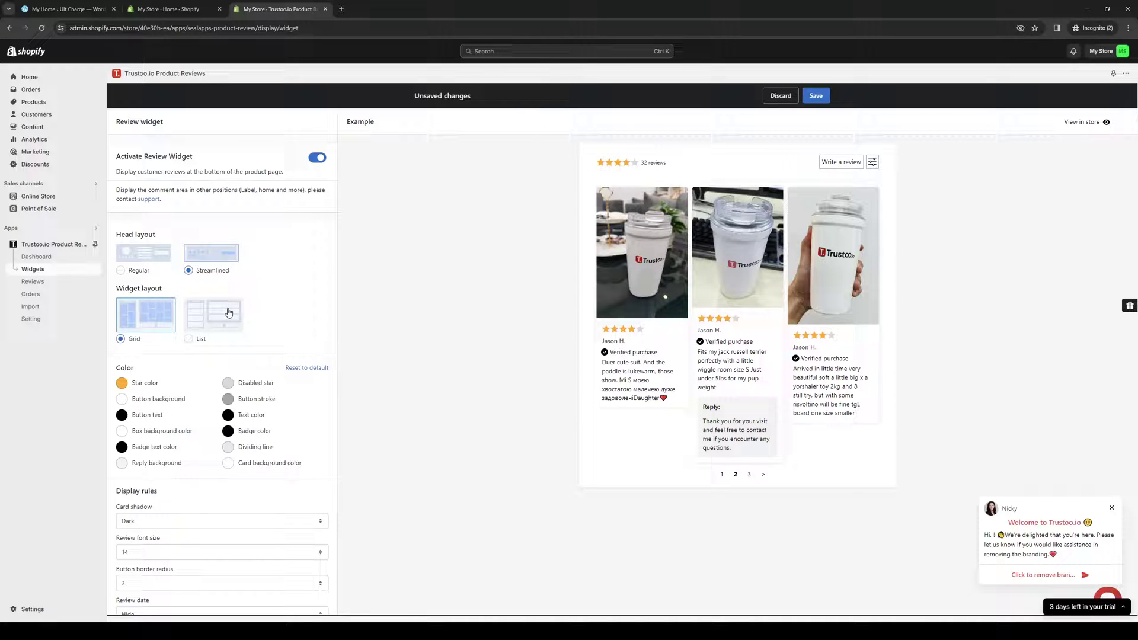
left_click(198, 313)
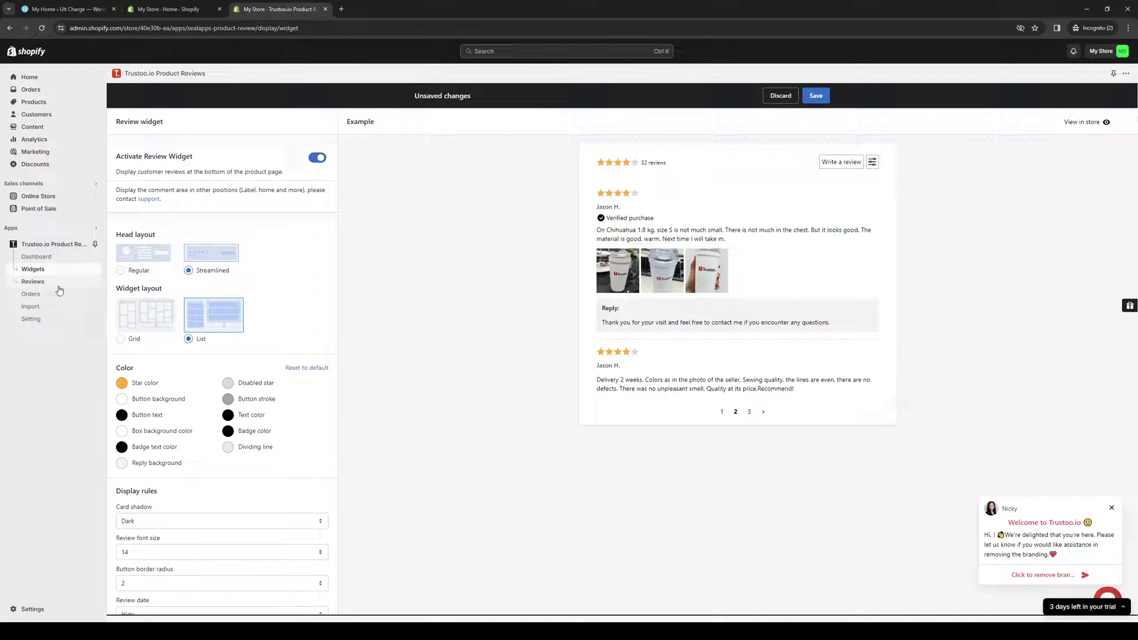
left_click(144, 271)
left_click(146, 320)
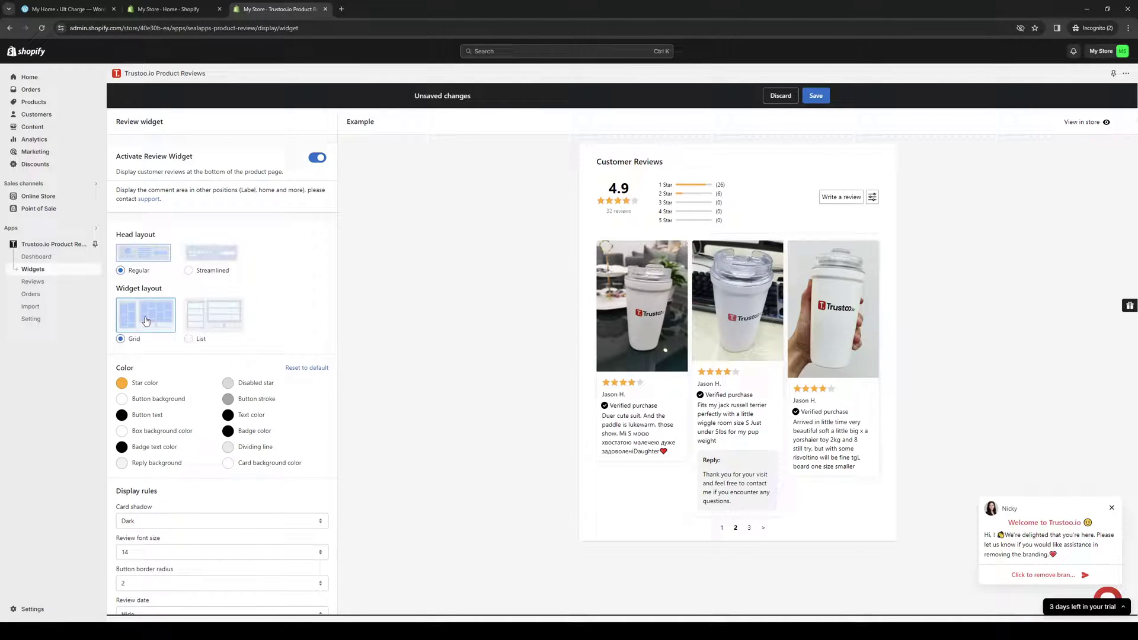
left_click(220, 324)
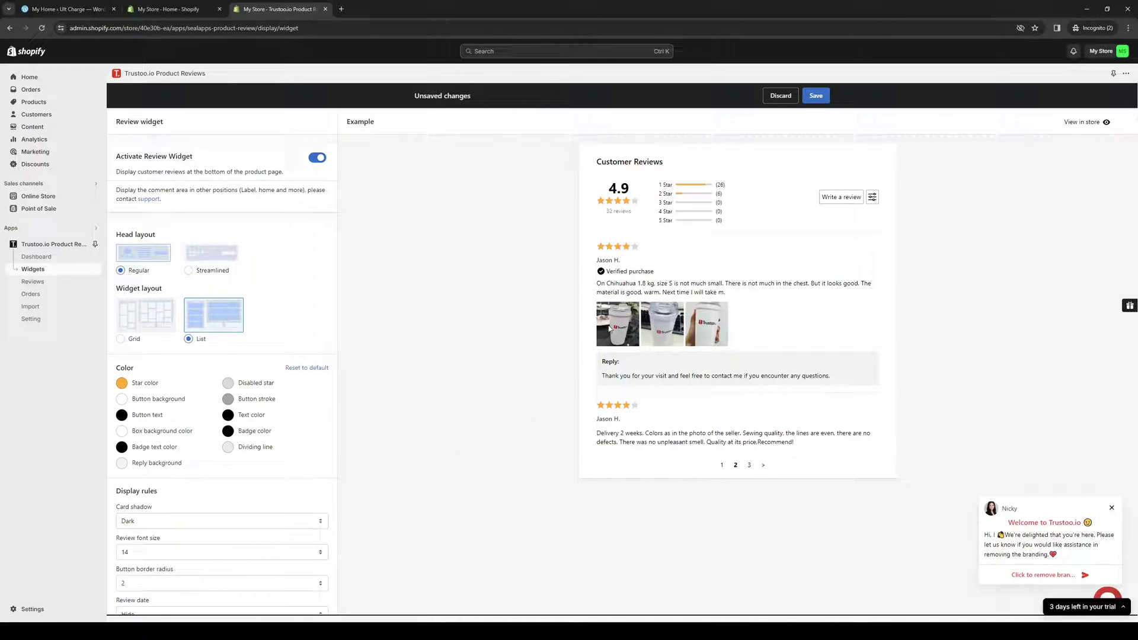
left_click(153, 323)
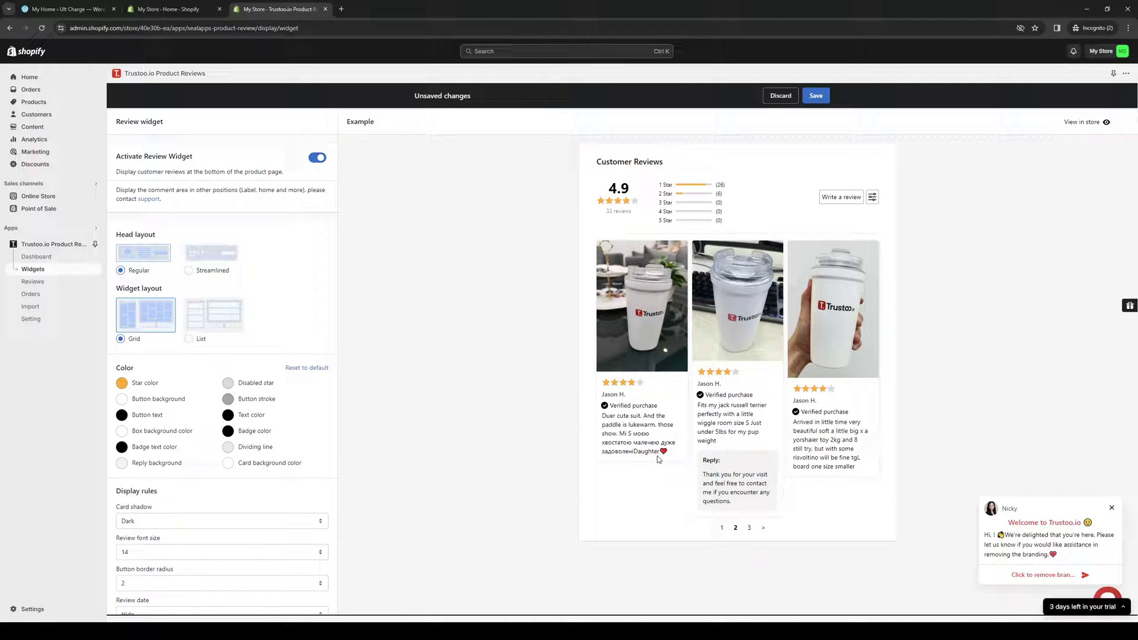
left_click(220, 327)
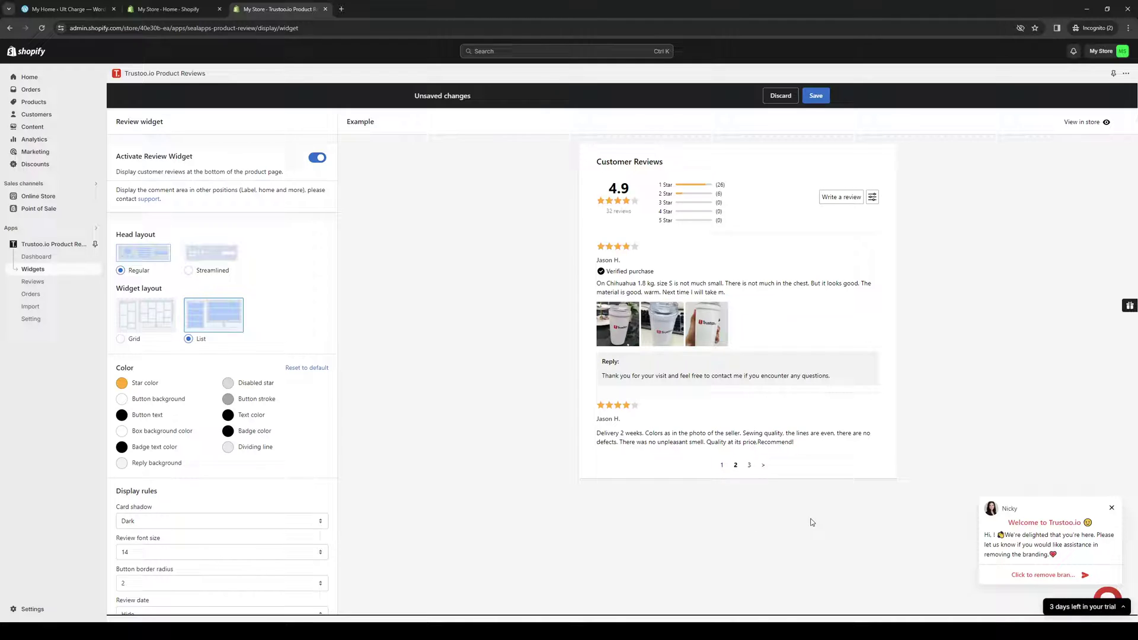
scroll(232, 479, "down", 10)
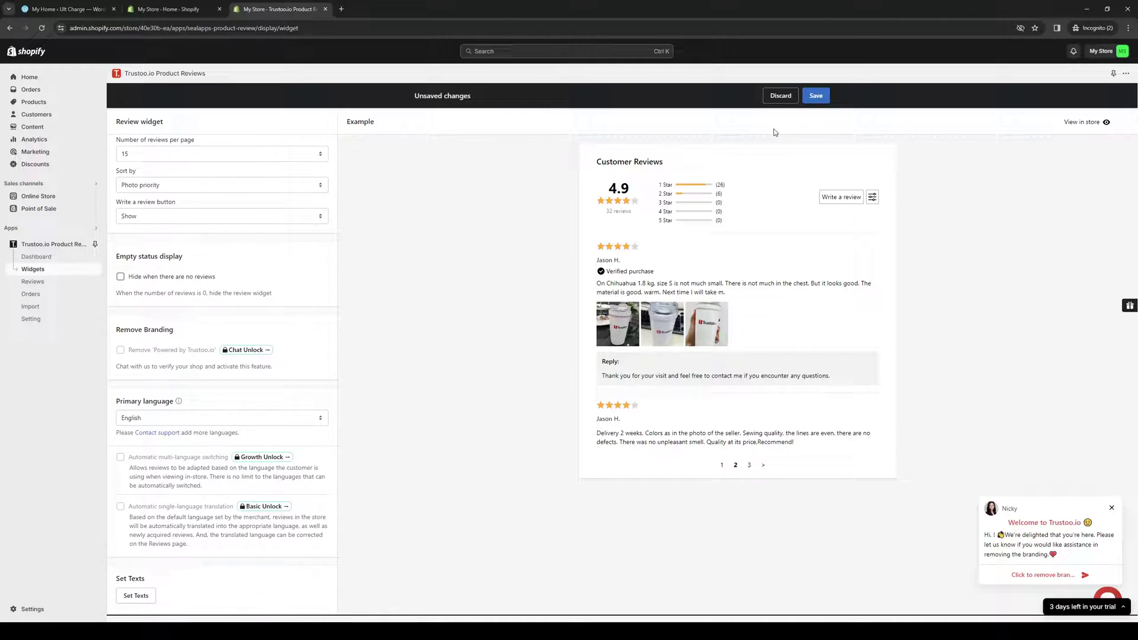
scroll(309, 418, "up", 10)
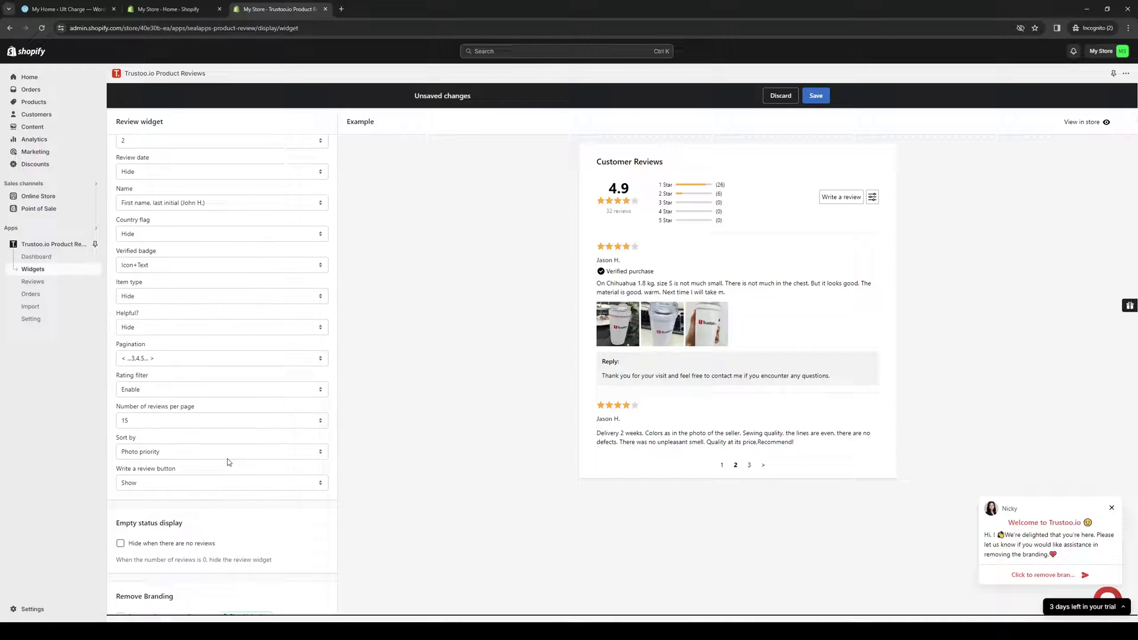